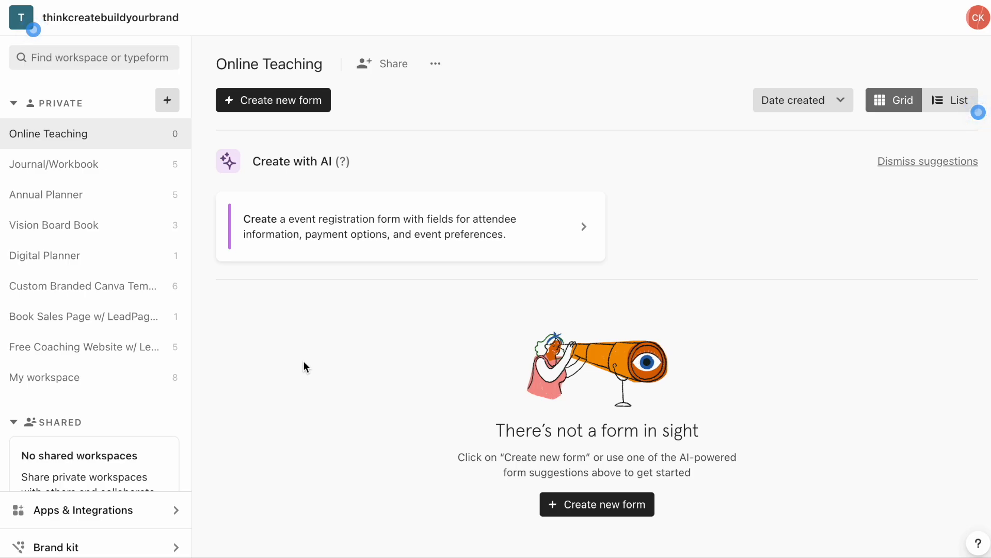
Step: Generate a new form with AI from the suggested Event Registration Form idea, leaving the specific questions and business information blank
{"action": "left_click", "coordinate": [278, 103]}
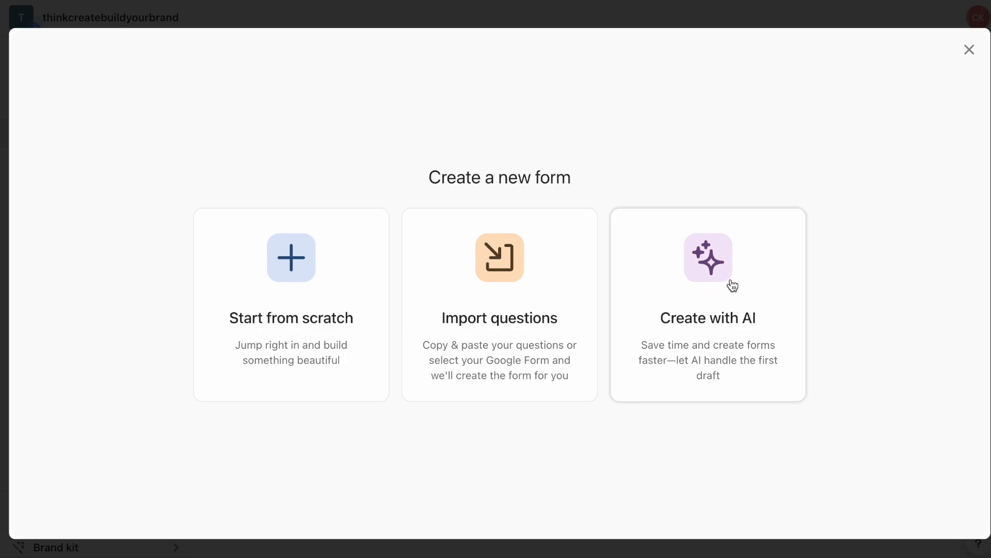
{"action": "left_click", "coordinate": [723, 257]}
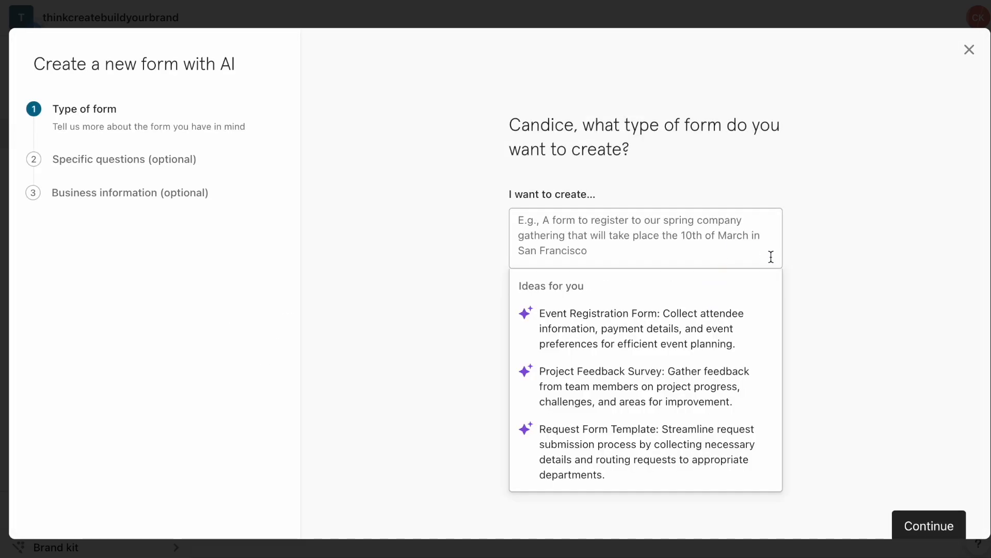
{"action": "scroll", "coordinate": [782, 277], "scroll_direction": "down", "scroll_amount": 1}
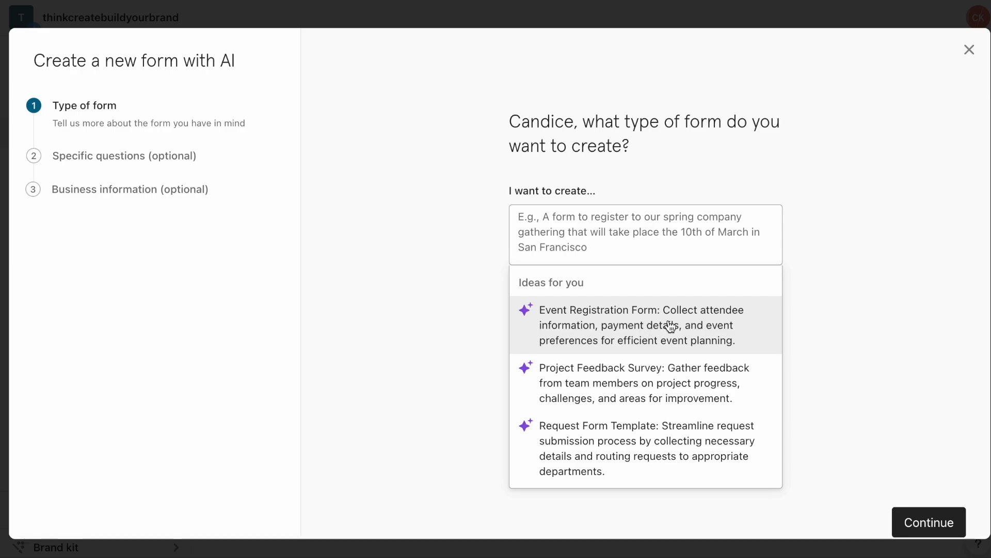
{"action": "left_click", "coordinate": [641, 330]}
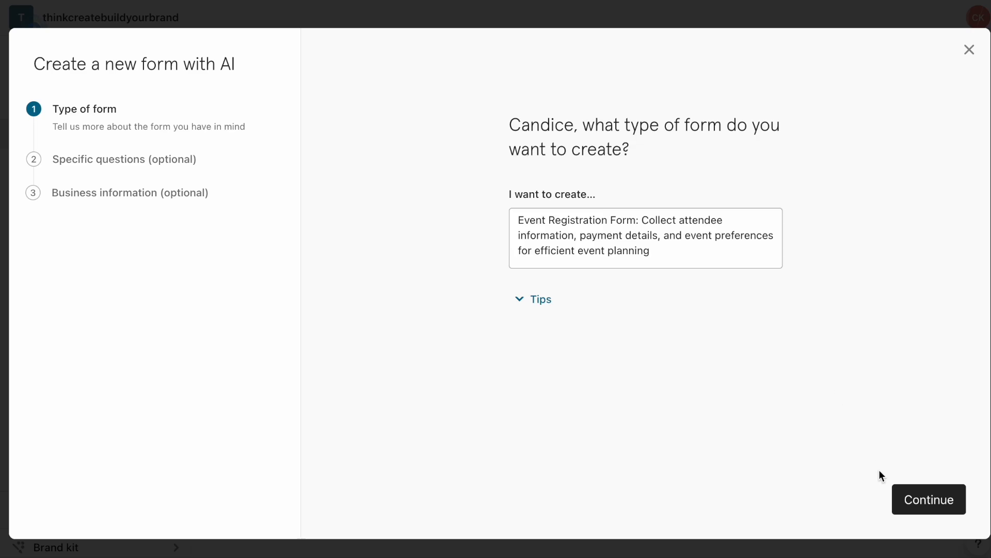
{"action": "left_click", "coordinate": [908, 500]}
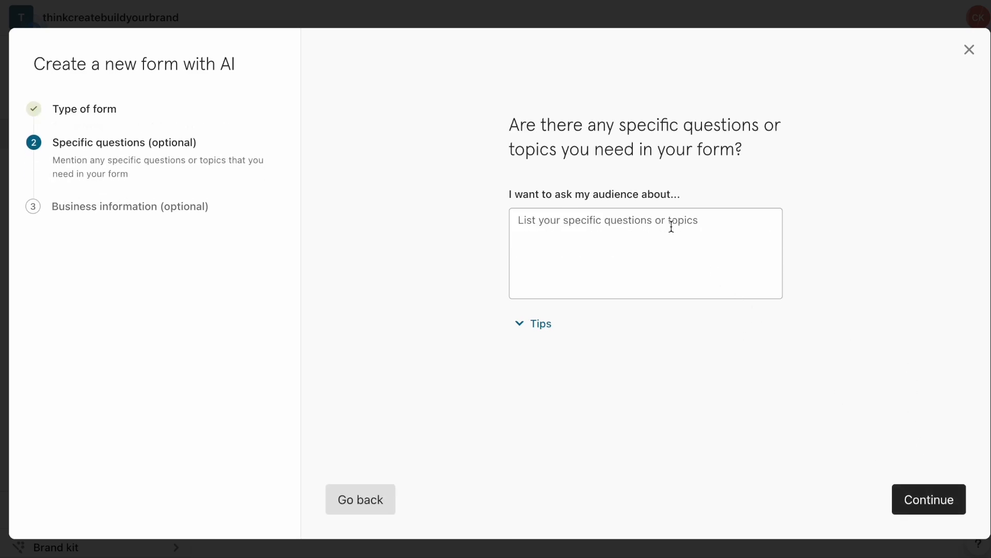
{"action": "left_click", "coordinate": [643, 227]}
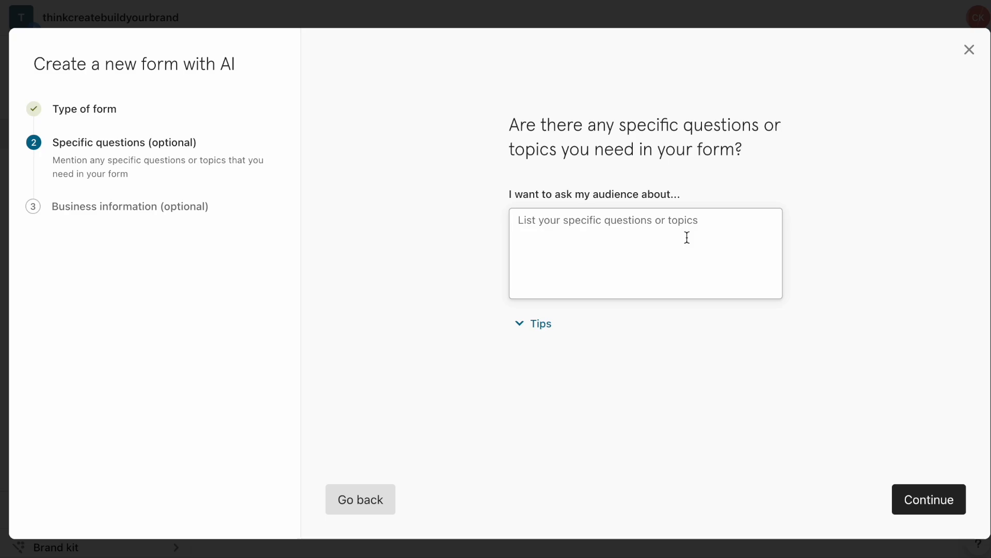
{"action": "left_click", "coordinate": [913, 500]}
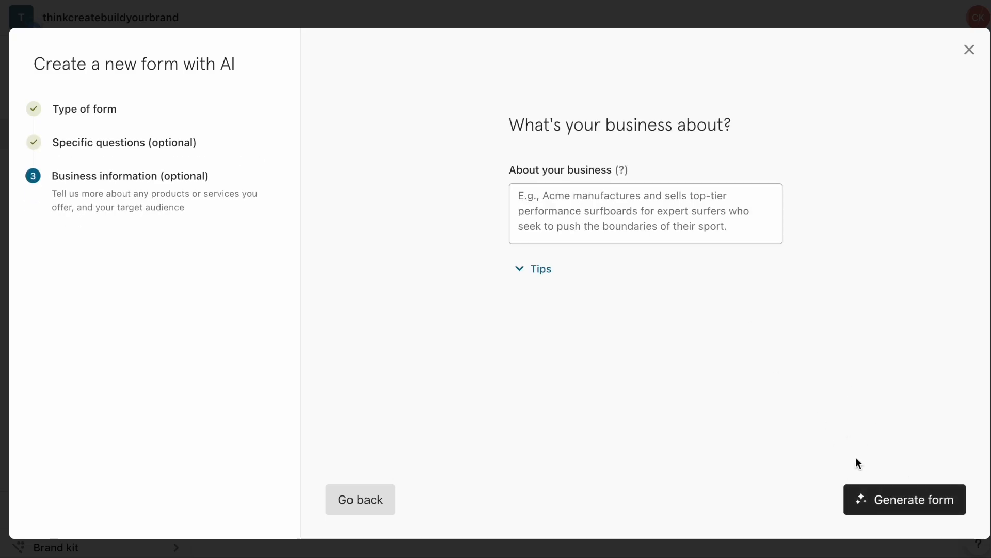
{"action": "left_click", "coordinate": [878, 509]}
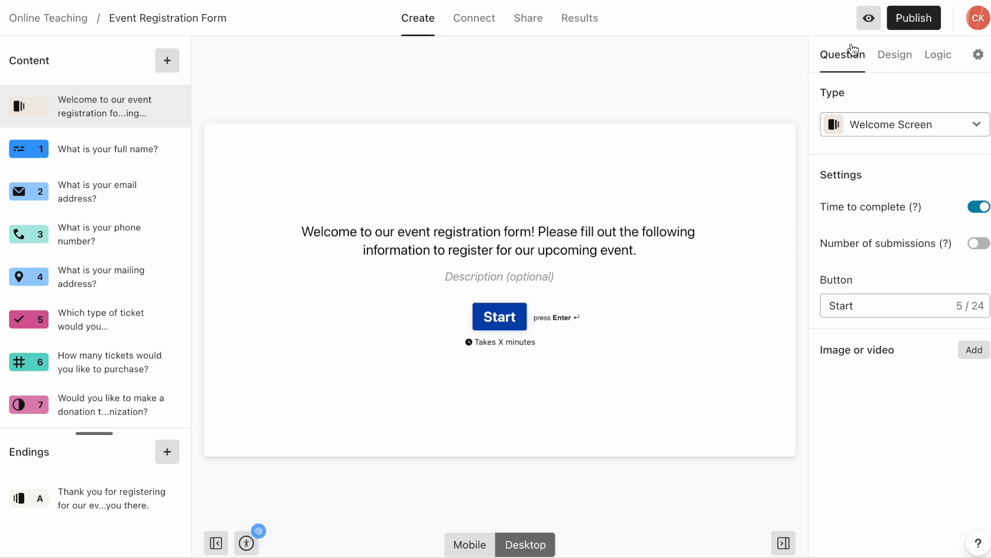
Step: Preview the registration form, start it and browse through the first five questions, and return to the editor
{"action": "left_click", "coordinate": [869, 18]}
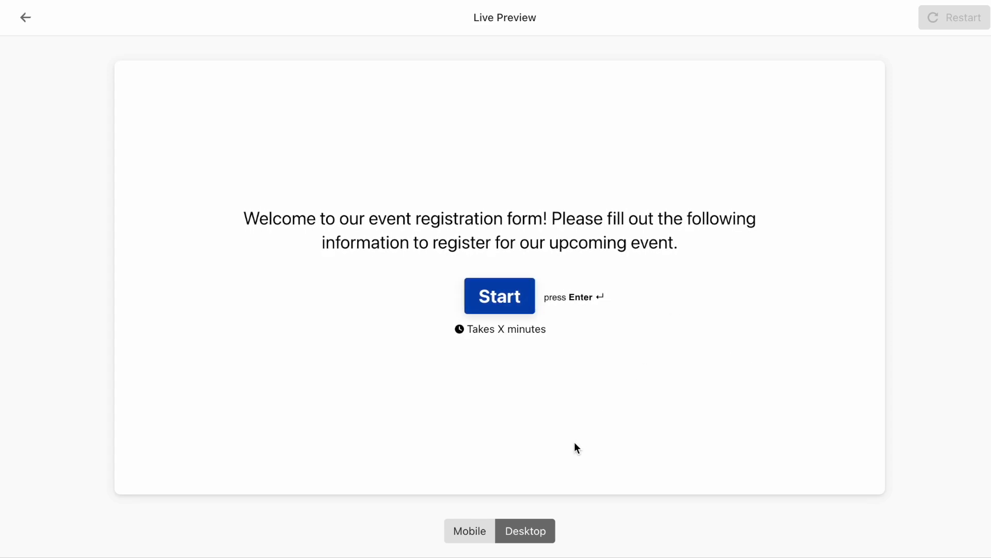
{"action": "left_click", "coordinate": [504, 299]}
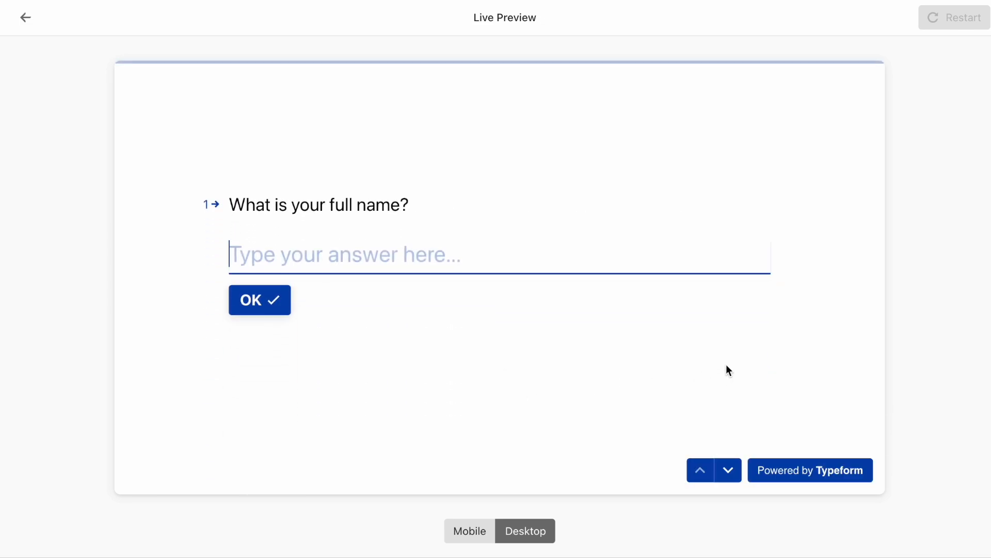
{"action": "left_click", "coordinate": [729, 471]}
{"action": "left_click", "coordinate": [729, 470]}
{"action": "left_click", "coordinate": [729, 471]}
{"action": "left_click", "coordinate": [729, 471]}
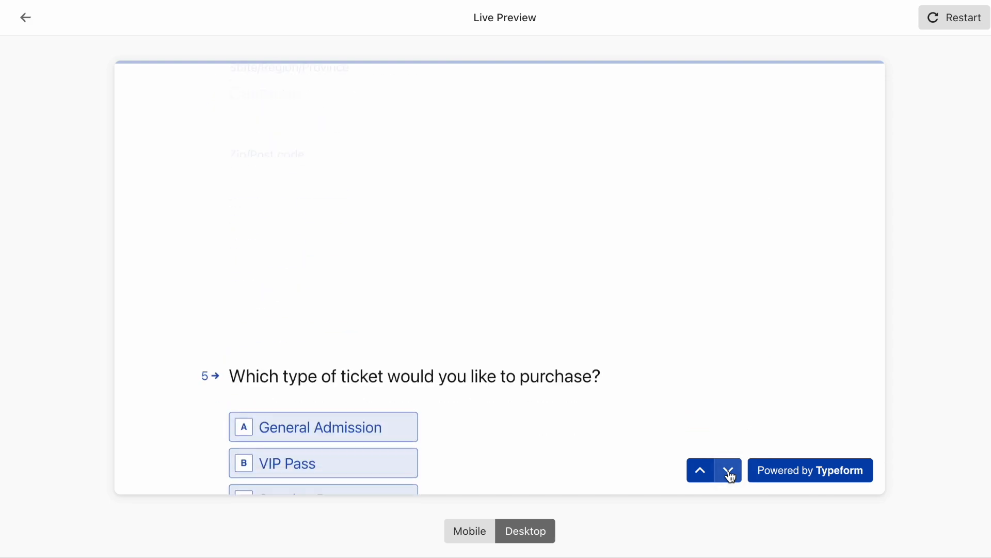
{"action": "left_click", "coordinate": [693, 475]}
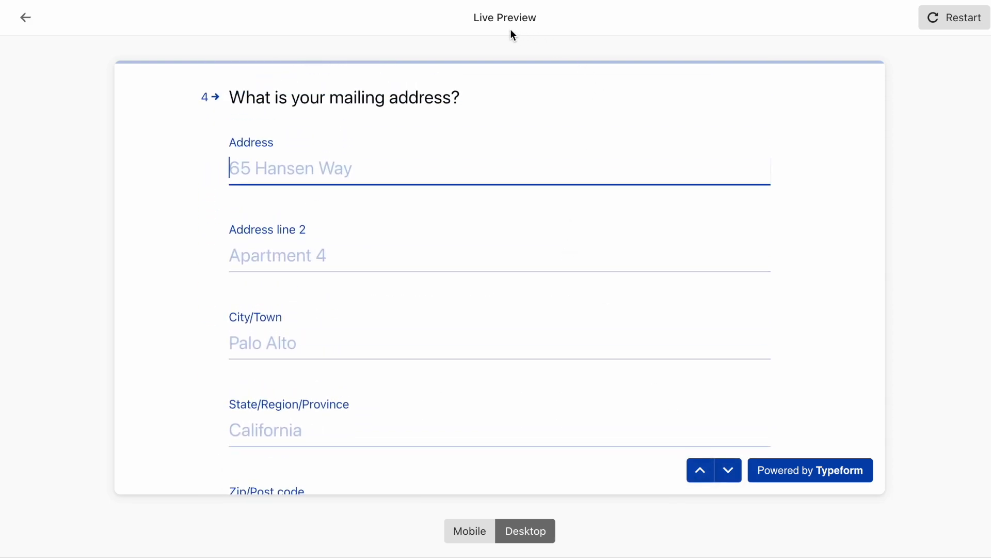
{"action": "left_click", "coordinate": [25, 18]}
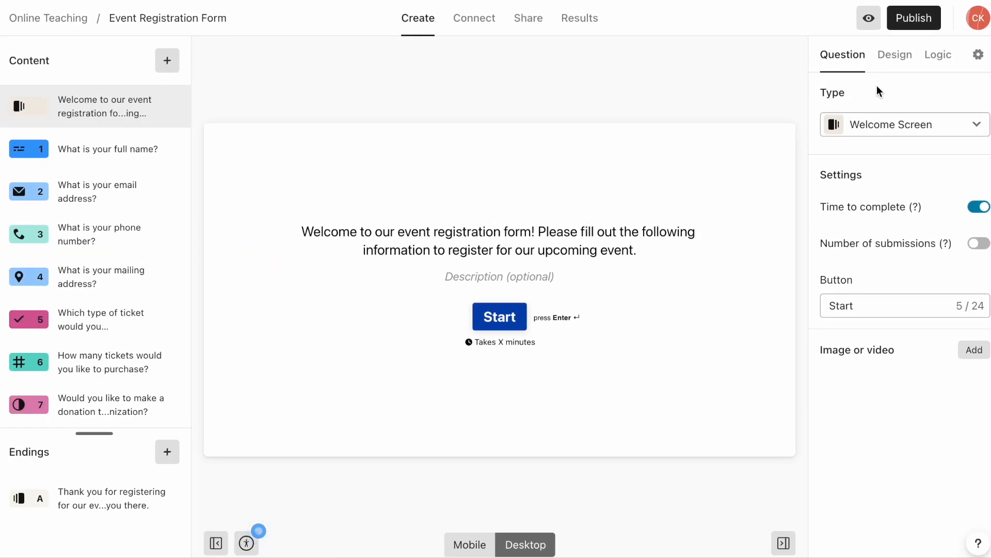
Step: Apply the Desk Space theme from the design gallery to the form
{"action": "left_click", "coordinate": [897, 57]}
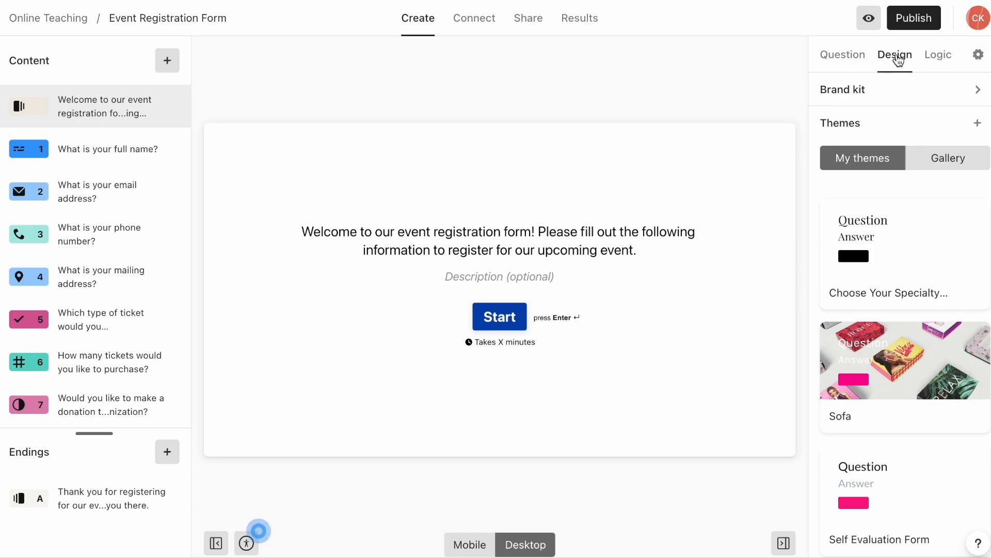
{"action": "left_click", "coordinate": [937, 160]}
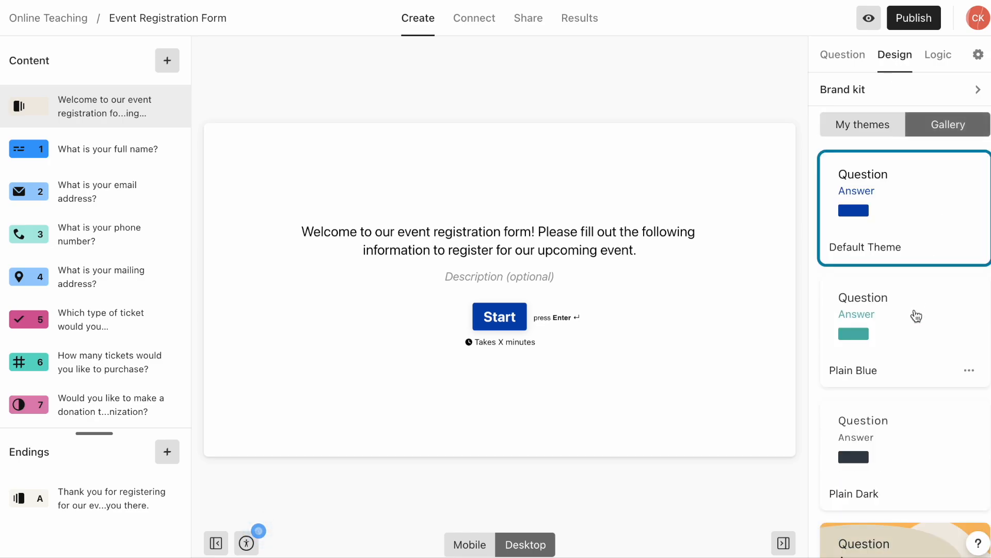
{"action": "scroll", "coordinate": [916, 316], "scroll_direction": "down", "scroll_amount": 15}
{"action": "scroll", "coordinate": [916, 316], "scroll_direction": "down", "scroll_amount": 6}
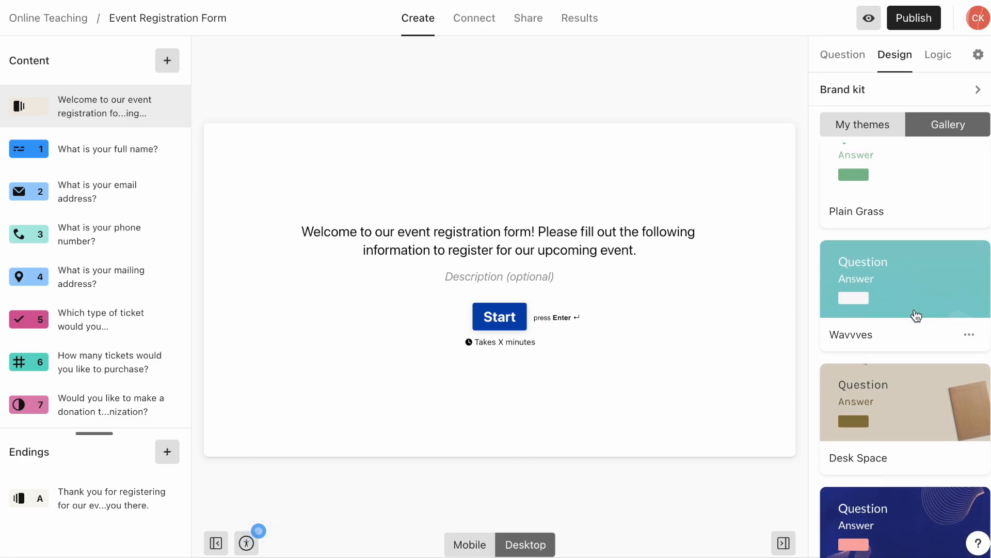
{"action": "scroll", "coordinate": [917, 316], "scroll_direction": "down", "scroll_amount": 1}
{"action": "left_click", "coordinate": [928, 355]}
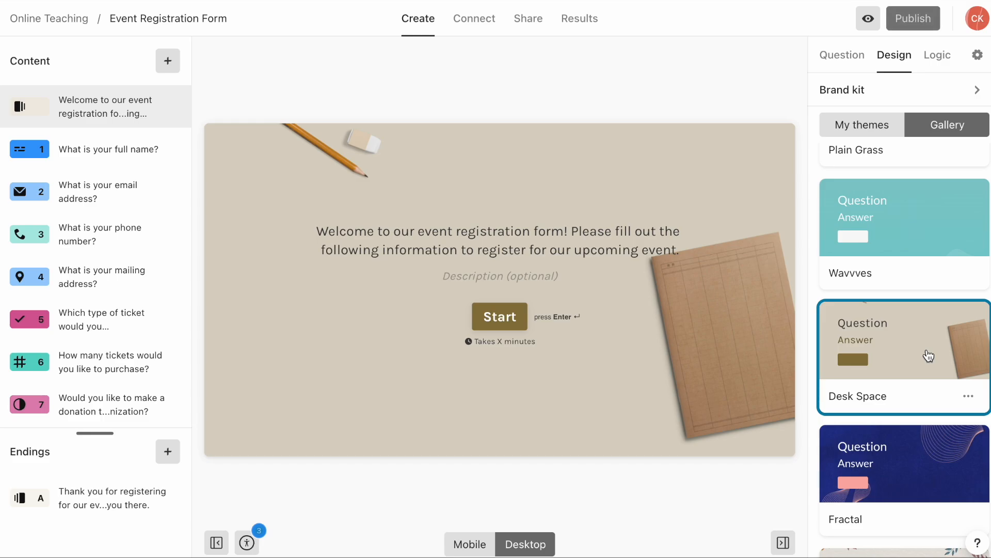
Step: Open the Desk Space theme for editing and remove its background image
{"action": "scroll", "coordinate": [928, 355], "scroll_direction": "down", "scroll_amount": 5}
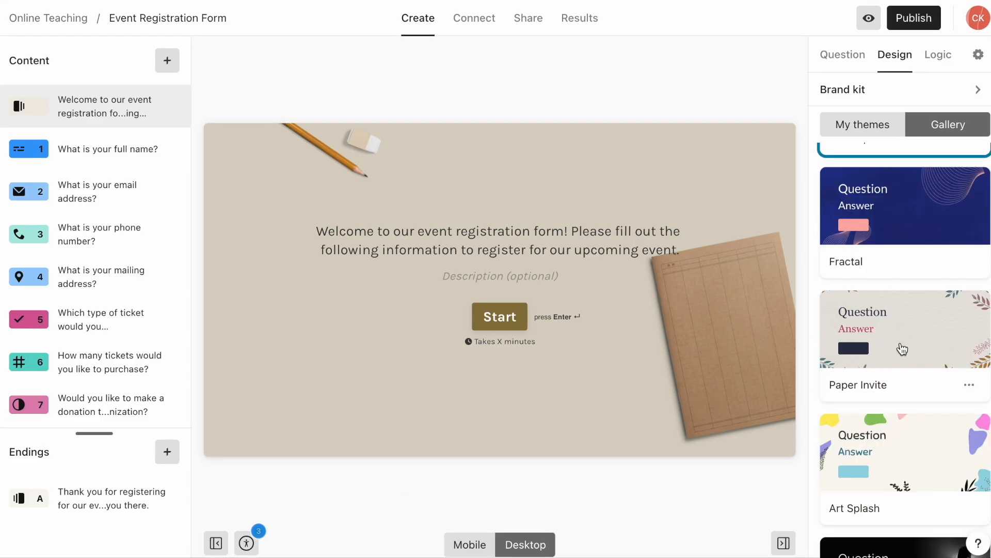
{"action": "scroll", "coordinate": [905, 337], "scroll_direction": "down", "scroll_amount": 2}
{"action": "scroll", "coordinate": [904, 333], "scroll_direction": "up", "scroll_amount": 5}
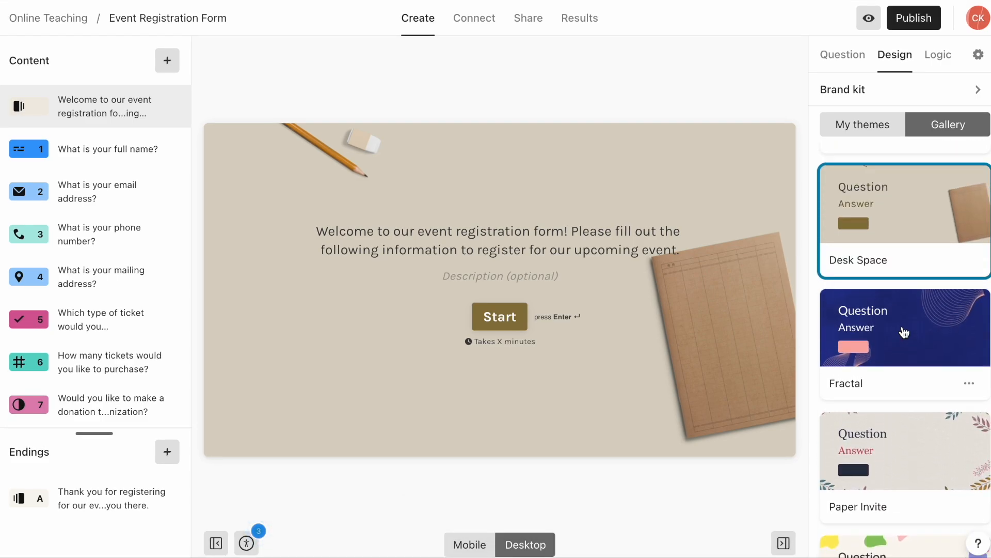
{"action": "scroll", "coordinate": [904, 330], "scroll_direction": "down", "scroll_amount": 1}
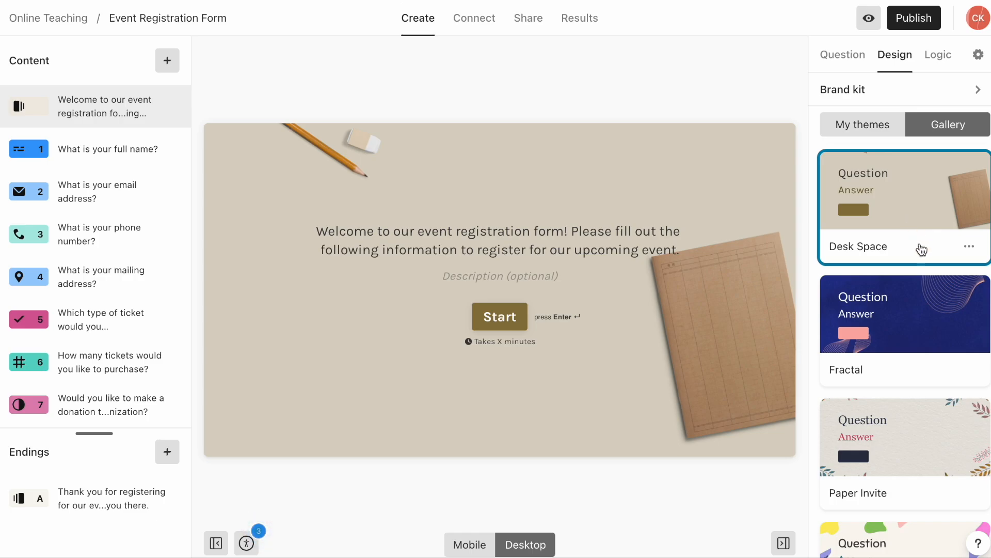
{"action": "left_click", "coordinate": [969, 248]}
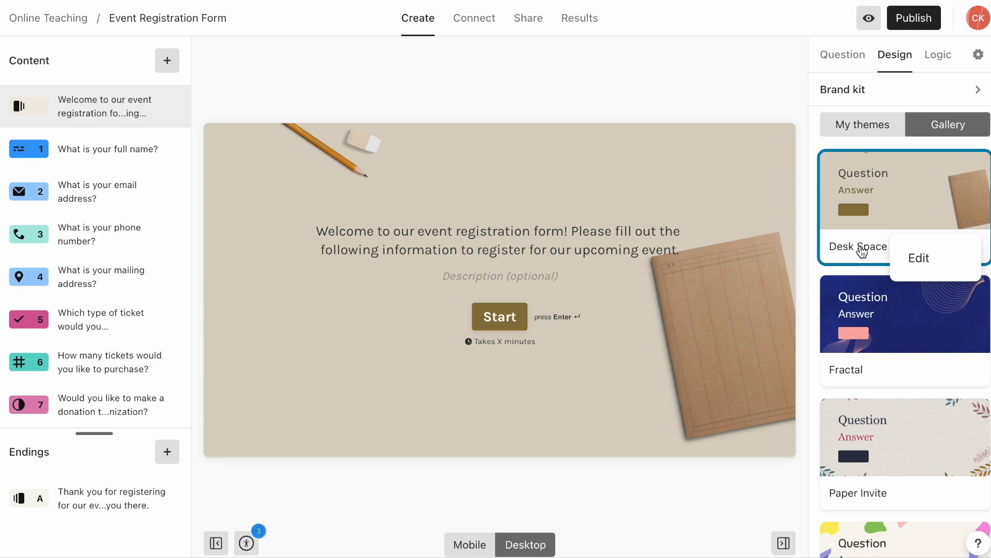
{"action": "left_click", "coordinate": [931, 265]}
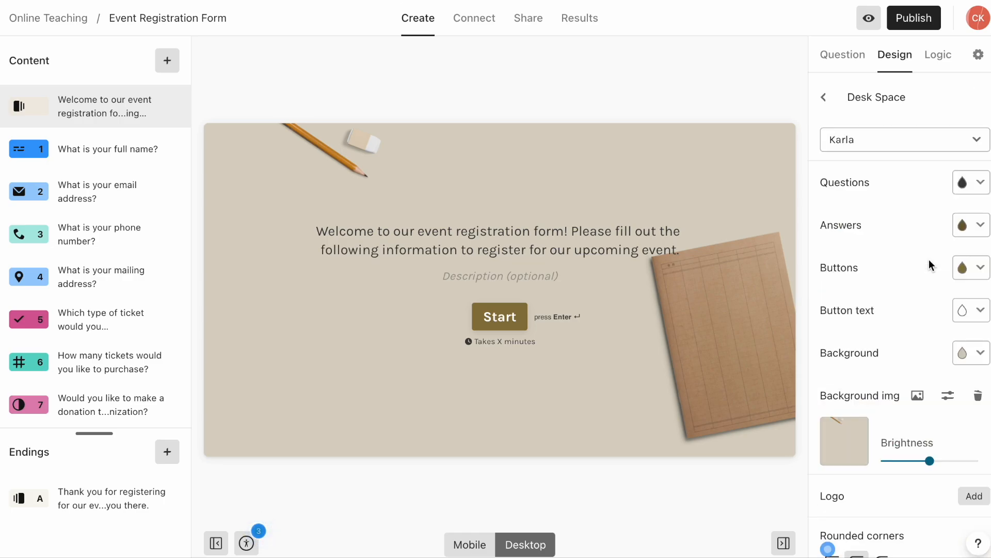
{"action": "scroll", "coordinate": [930, 266], "scroll_direction": "down", "scroll_amount": 1}
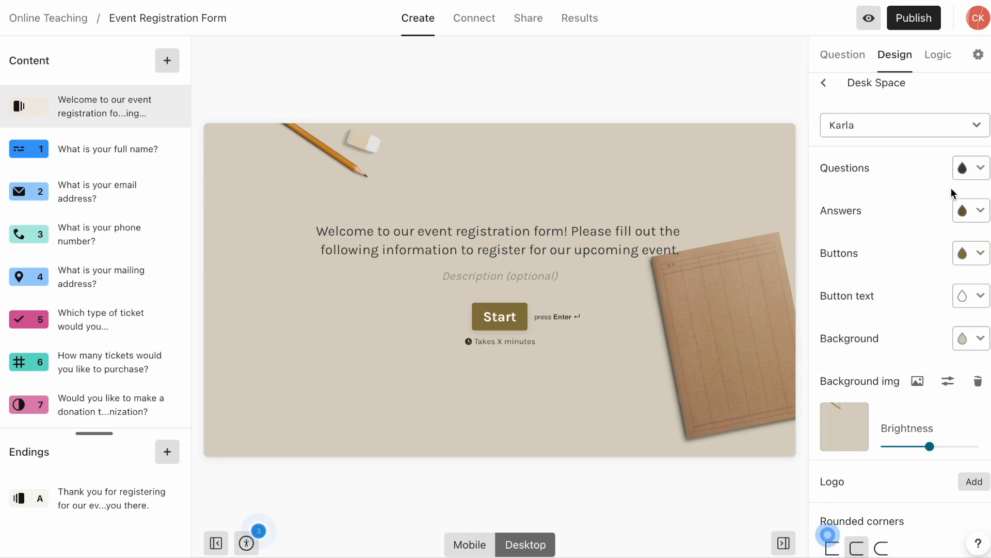
{"action": "scroll", "coordinate": [933, 306], "scroll_direction": "down", "scroll_amount": 3}
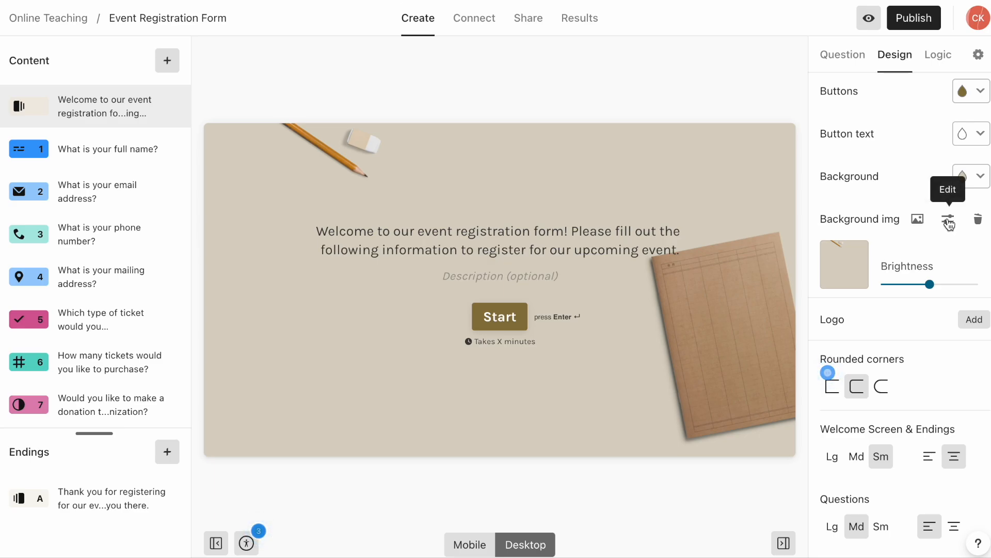
{"action": "left_click", "coordinate": [918, 220]}
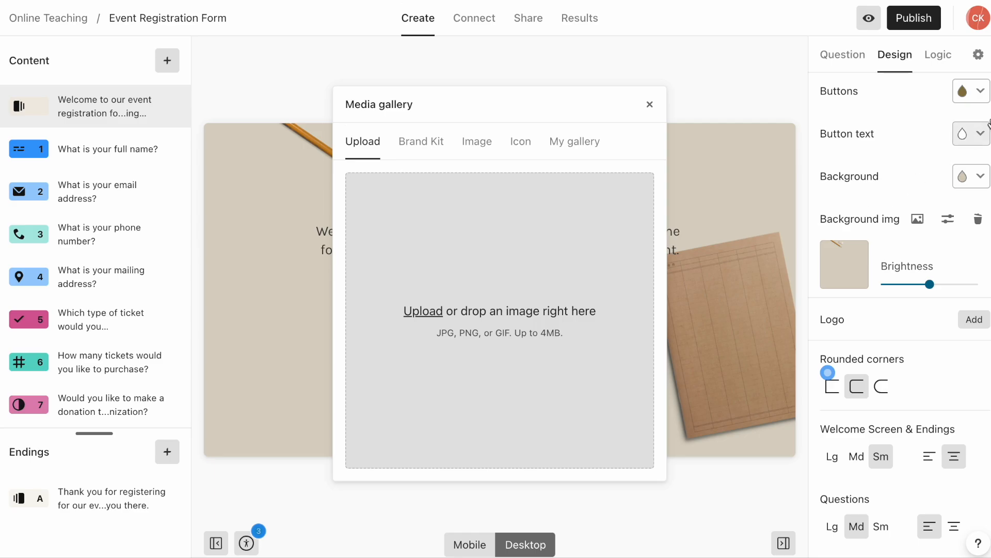
{"action": "left_click", "coordinate": [978, 219]}
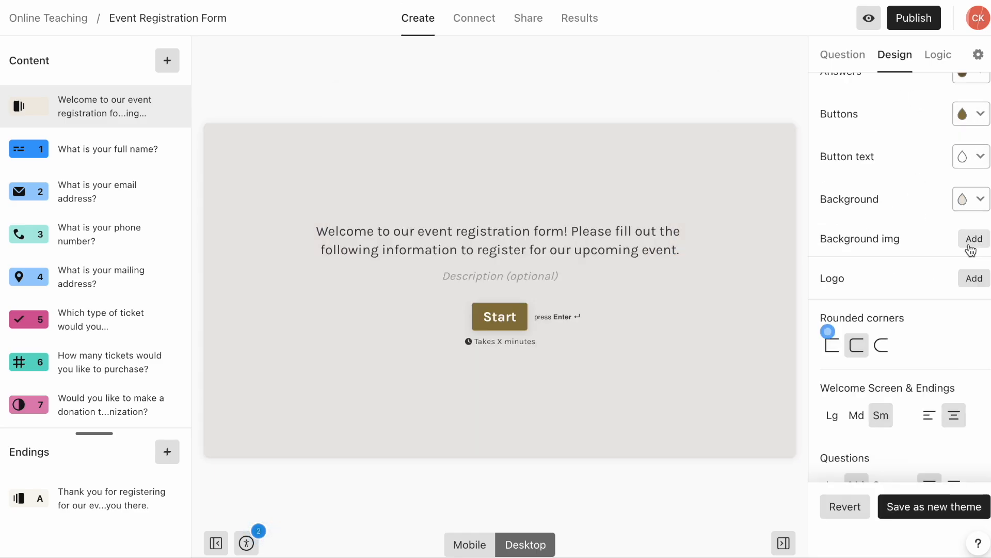
Step: Upload the photo of food bowls on a wooden board from the Downloads folder as the theme's background image
{"action": "left_click", "coordinate": [973, 238]}
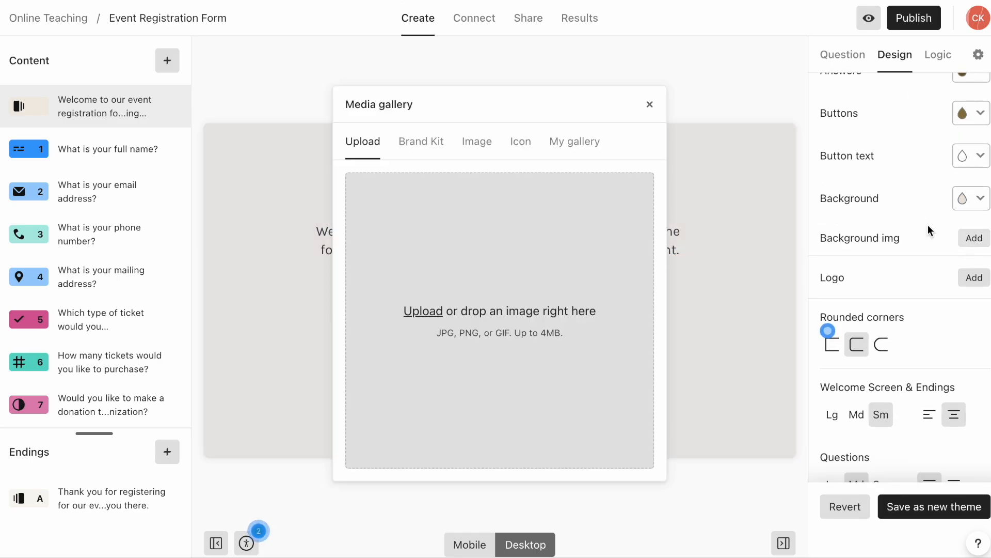
{"action": "key", "text": "super+Tab"}
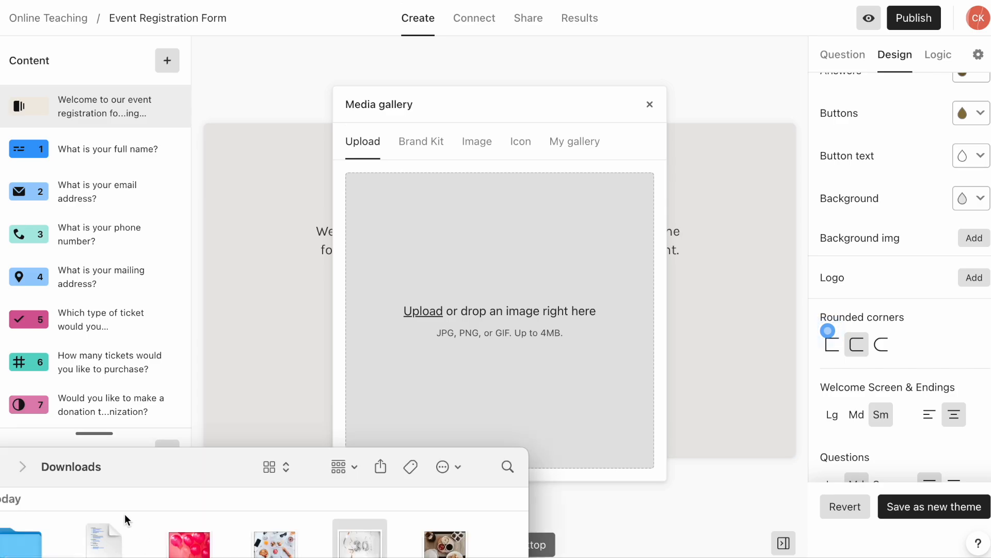
{"action": "left_click_drag", "start_coordinate": [163, 467], "coordinate": [1, 476]}
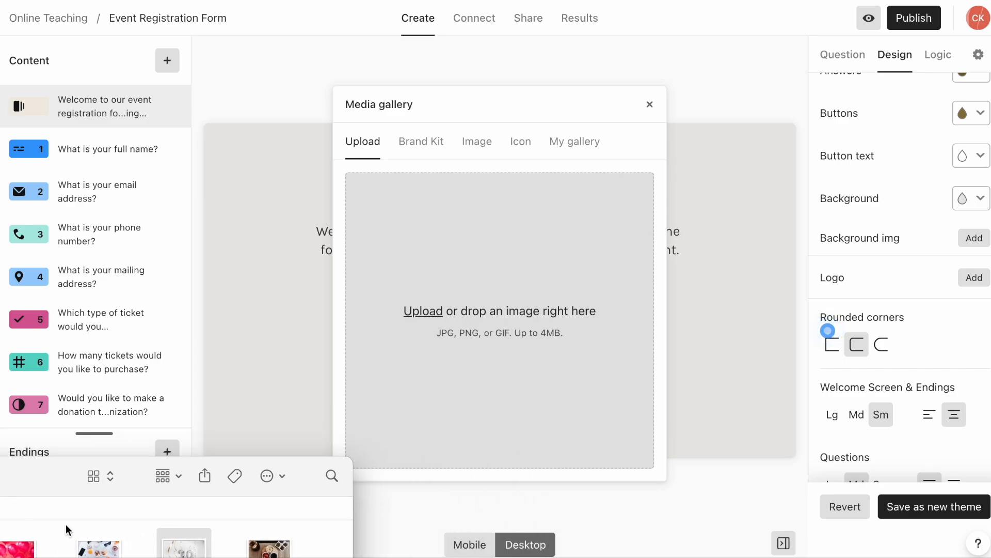
{"action": "mouse_move", "coordinate": [42, 478]}
{"action": "left_mouse_down"}
{"action": "mouse_move", "coordinate": [48, 457]}
{"action": "mouse_move", "coordinate": [25, 465]}
{"action": "mouse_move", "coordinate": [32, 474]}
{"action": "mouse_move", "coordinate": [25, 467]}
{"action": "left_mouse_up"}
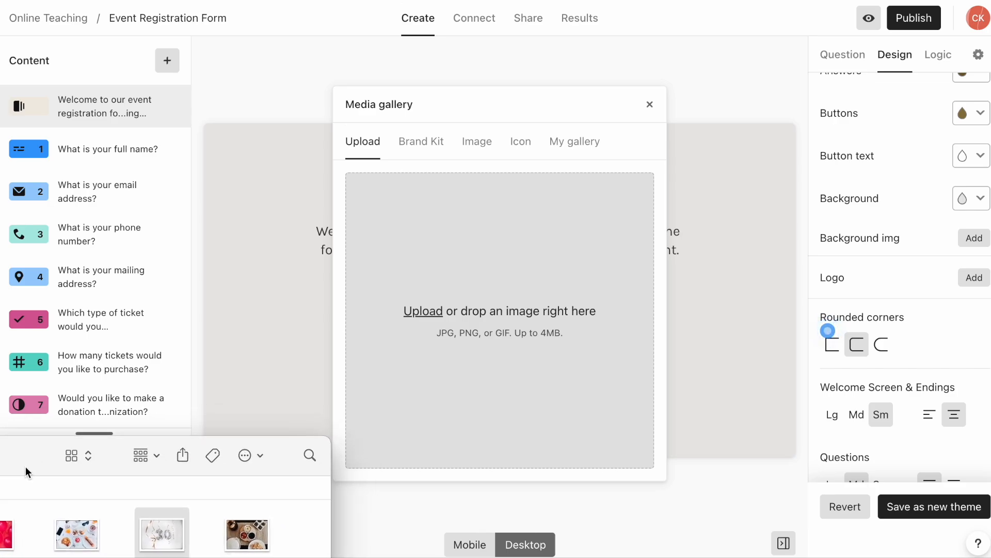
{"action": "left_click_drag", "start_coordinate": [250, 551], "coordinate": [494, 268]}
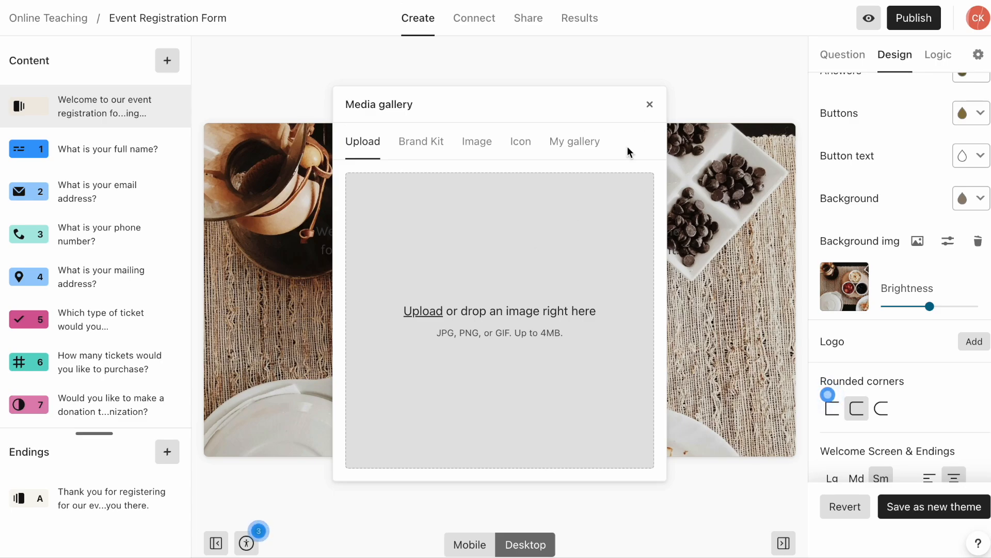
{"action": "left_click", "coordinate": [651, 106]}
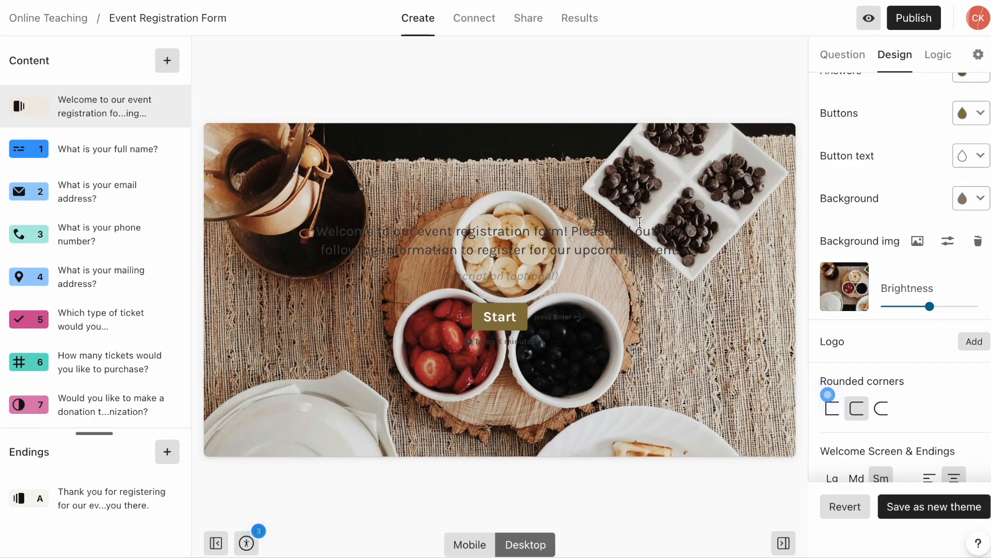
Step: Preview the form's welcome screen and first question with the new background image, and return to the editor
{"action": "left_click", "coordinate": [869, 18]}
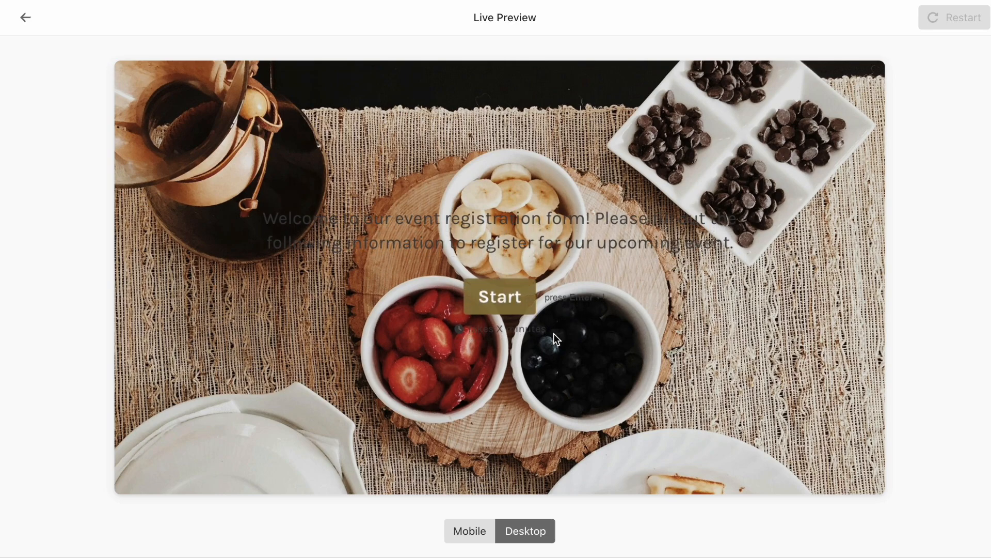
{"action": "left_click", "coordinate": [526, 303]}
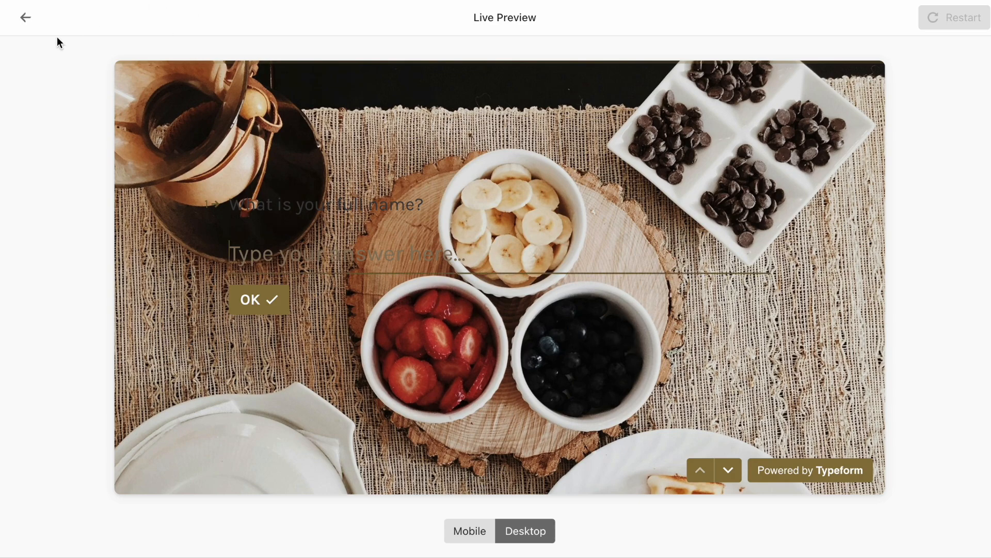
{"action": "left_click", "coordinate": [26, 17]}
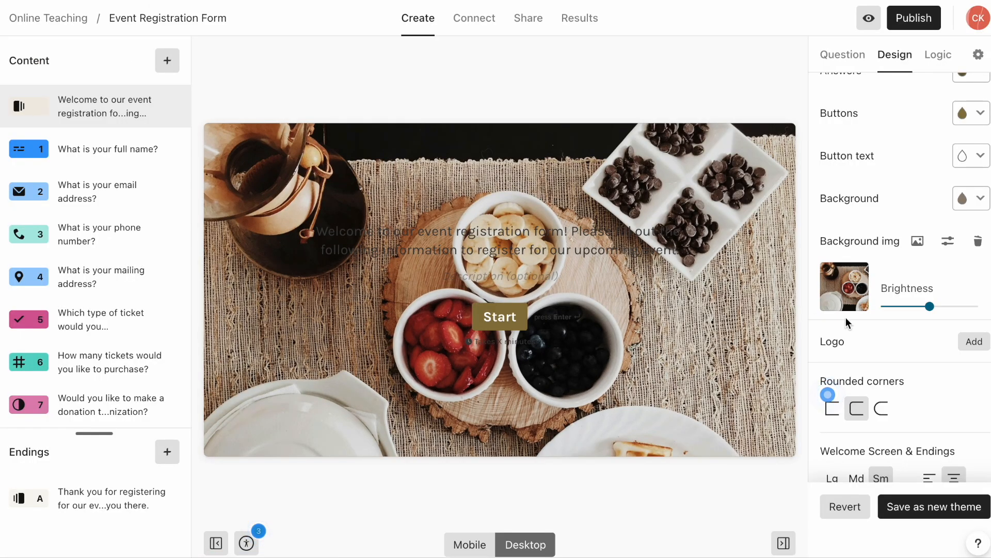
Step: Darken the theme's background image by reducing its brightness to about a quarter of the scale
{"action": "mouse_move", "coordinate": [930, 306]}
{"action": "left_mouse_down"}
{"action": "mouse_move", "coordinate": [889, 309]}
{"action": "mouse_move", "coordinate": [915, 309]}
{"action": "left_mouse_up"}
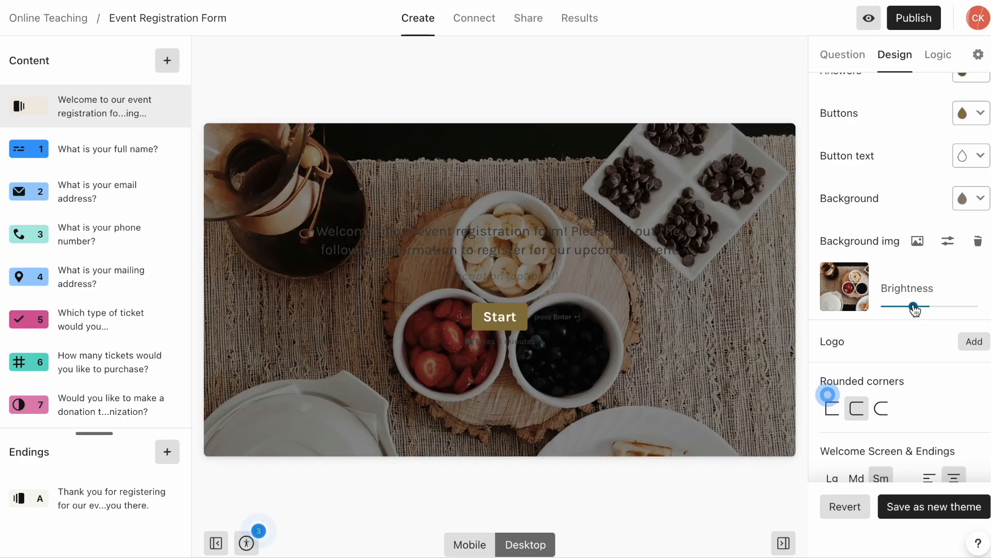
{"action": "left_click_drag", "start_coordinate": [915, 309], "coordinate": [907, 314]}
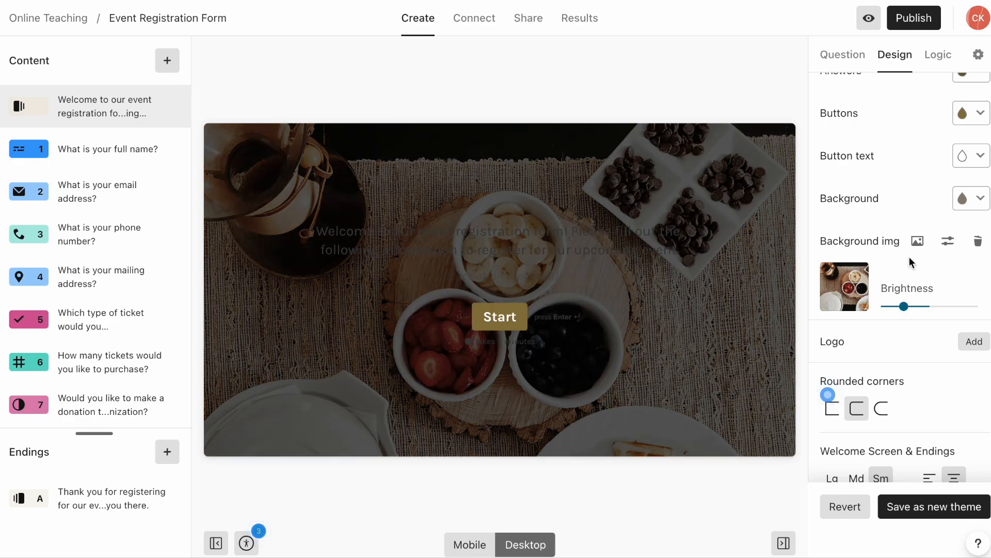
Step: Set the theme's Questions and Answers colours to white, #ffffff
{"action": "scroll", "coordinate": [909, 261], "scroll_direction": "up", "scroll_amount": 3}
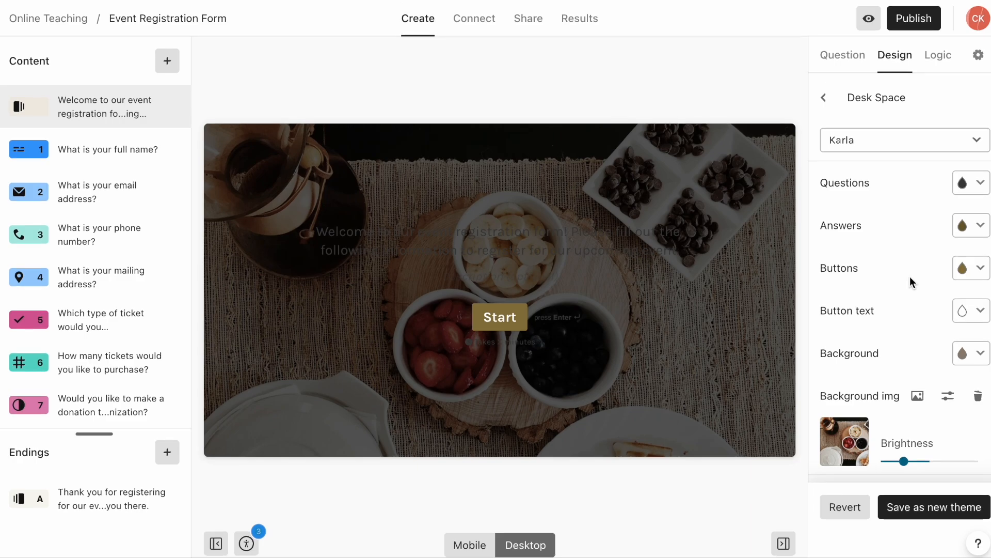
{"action": "left_click", "coordinate": [963, 184]}
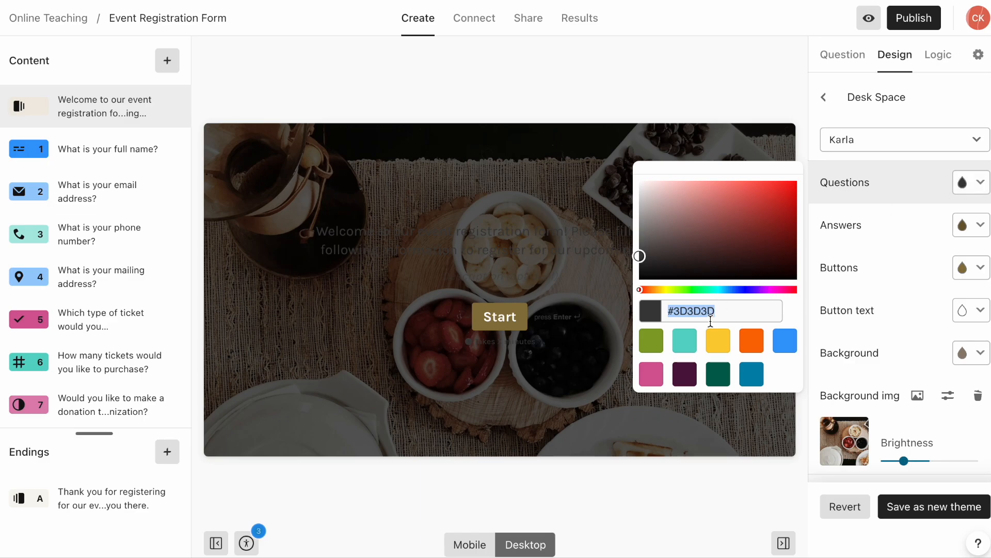
{"action": "left_click_drag", "start_coordinate": [715, 313], "coordinate": [675, 314]}
{"action": "type", "text": "ffff"}
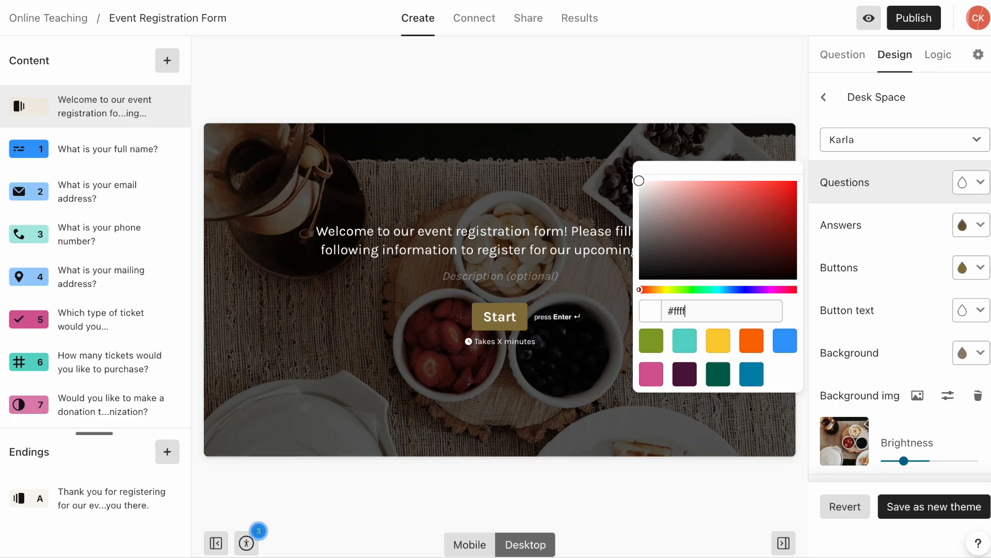
{"action": "type", "text": "ff"}
{"action": "left_click", "coordinate": [719, 125]}
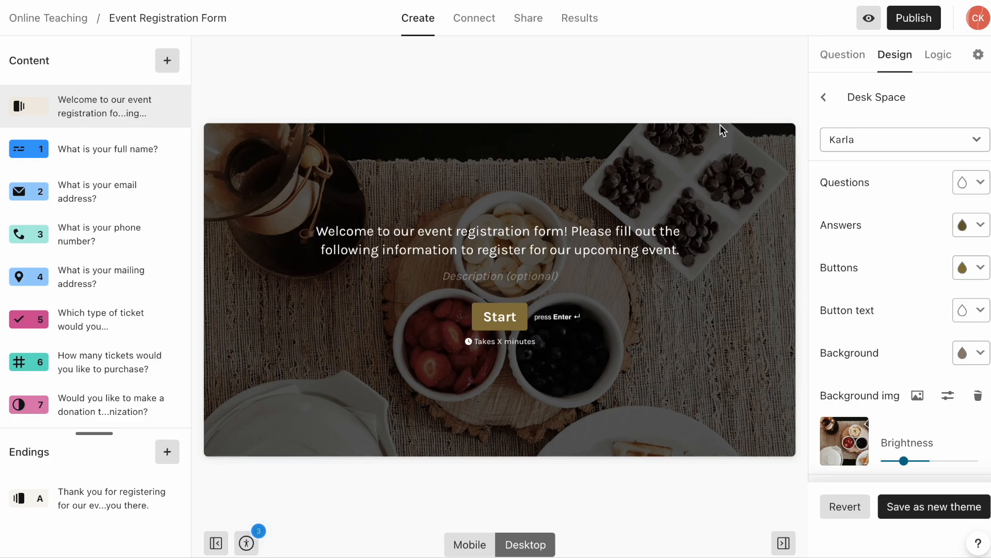
{"action": "left_click", "coordinate": [965, 236]}
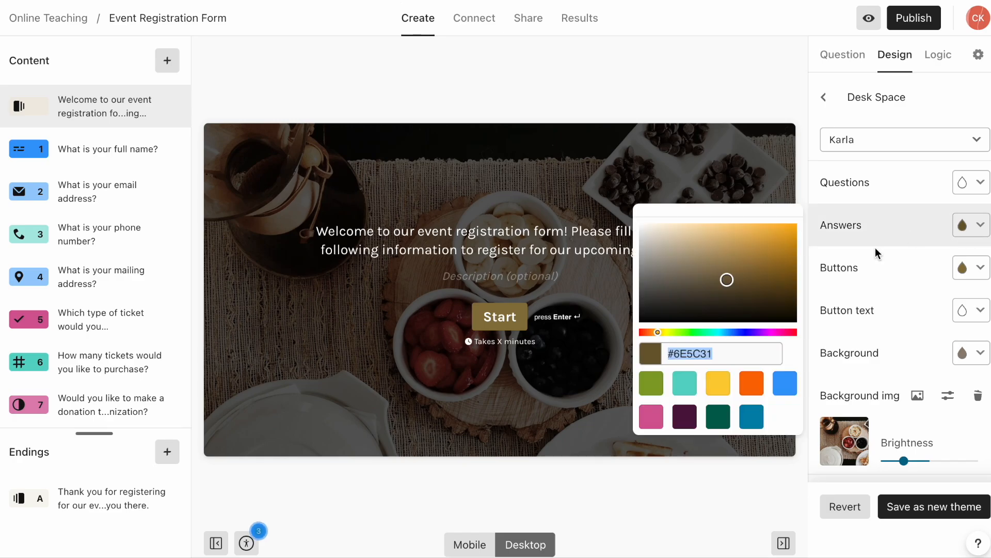
{"action": "type", "text": "ffffff"}
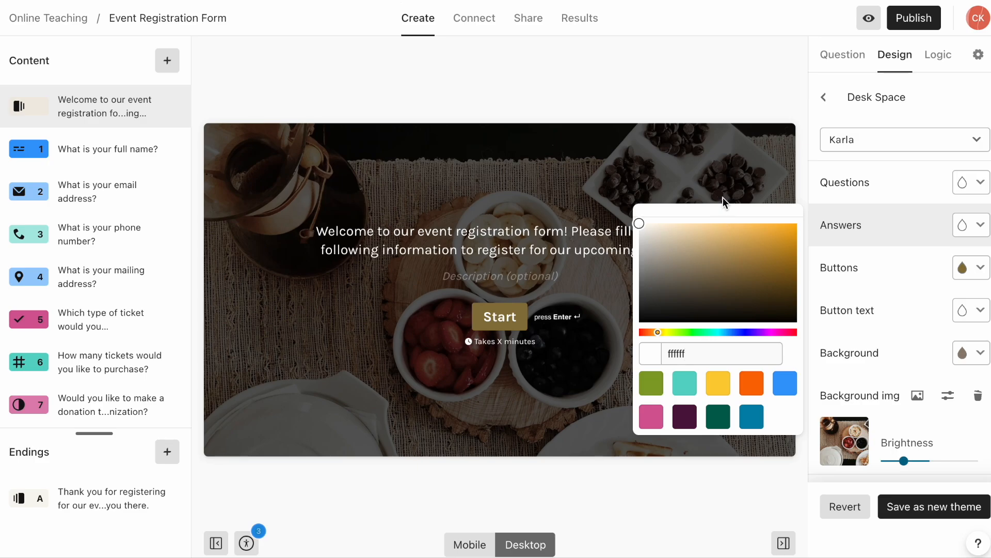
{"action": "left_click", "coordinate": [725, 187]}
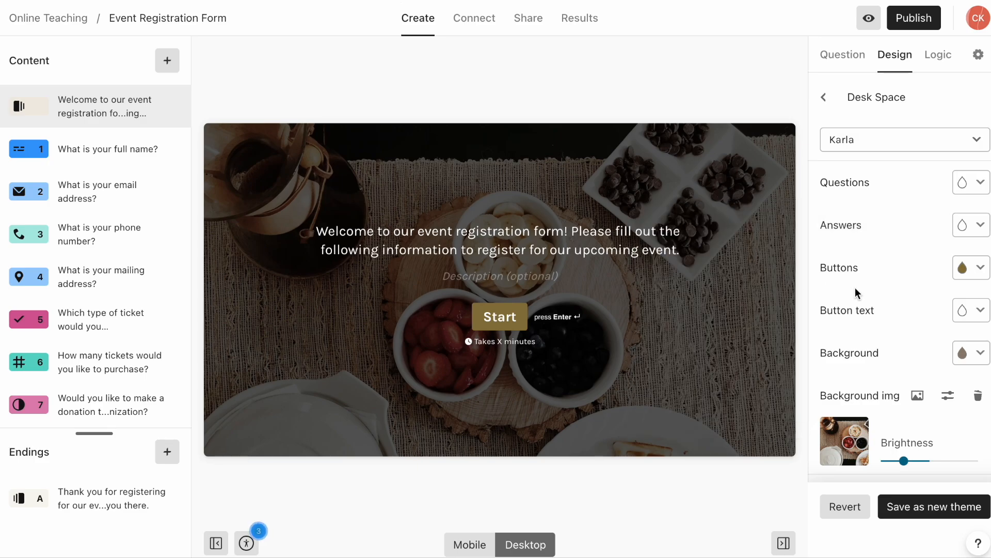
Step: Change the theme's font to Karma
{"action": "scroll", "coordinate": [937, 276], "scroll_direction": "down", "scroll_amount": 1}
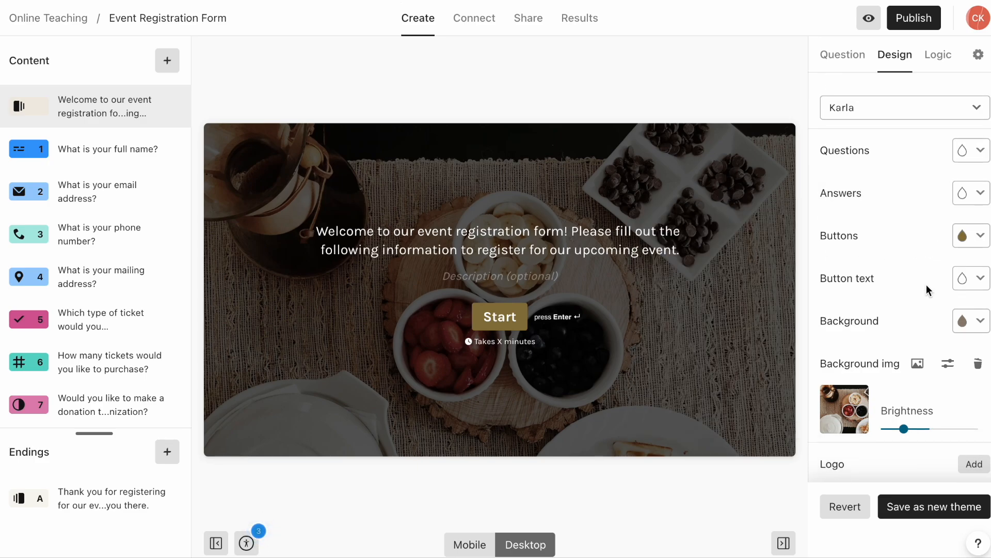
{"action": "scroll", "coordinate": [925, 293], "scroll_direction": "down", "scroll_amount": 1}
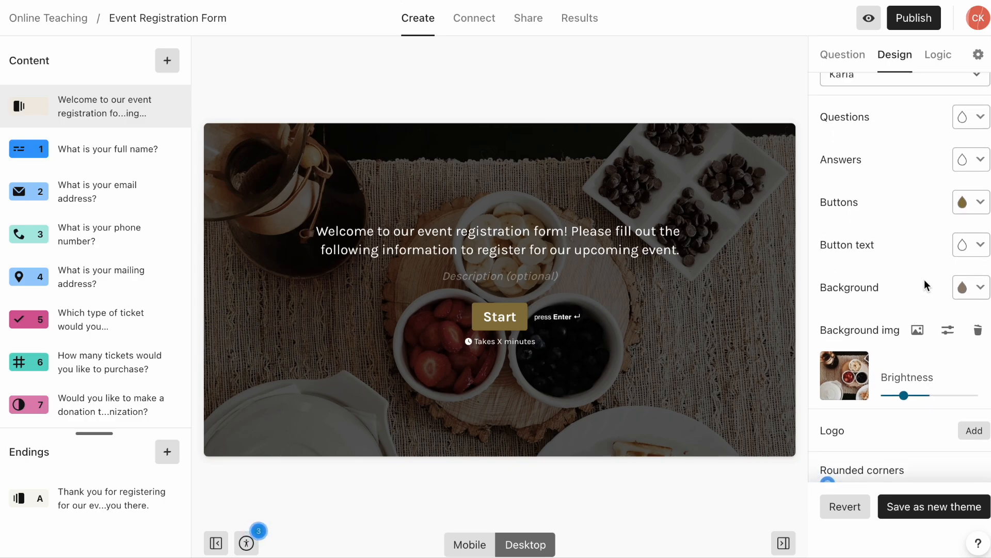
{"action": "scroll", "coordinate": [925, 283], "scroll_direction": "up", "scroll_amount": 2}
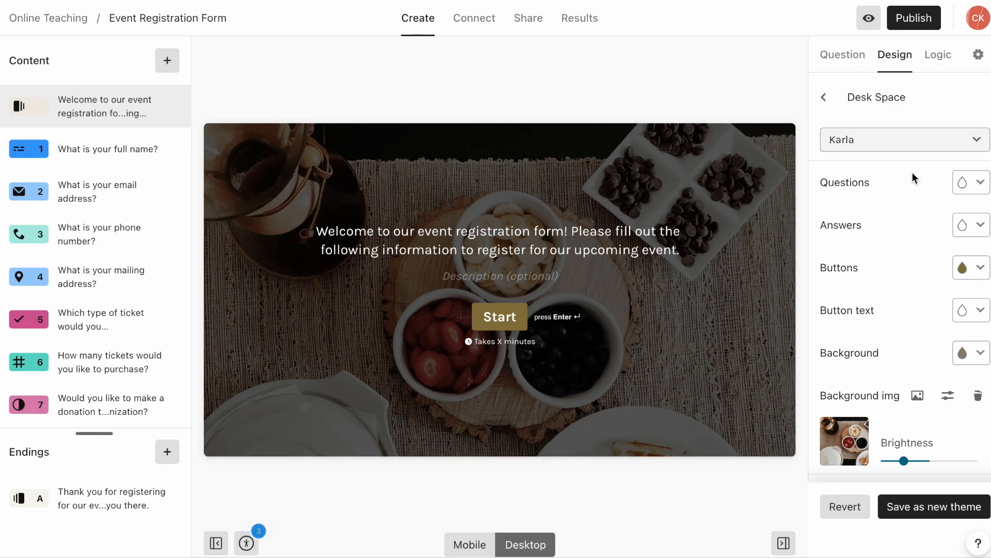
{"action": "left_click", "coordinate": [934, 139]}
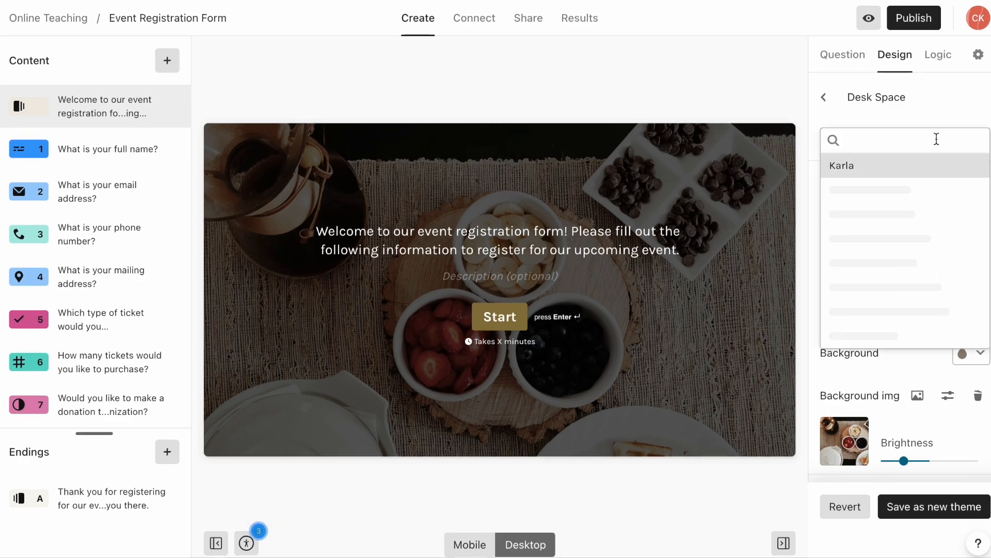
{"action": "left_click", "coordinate": [901, 198]}
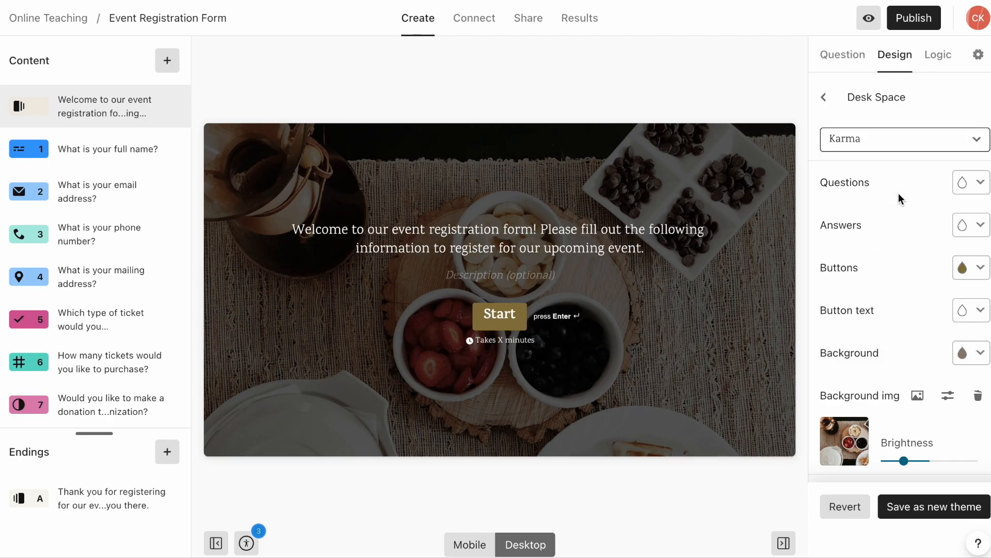
Step: Find and apply the DM Serif Display font to the theme, and save the design as a new theme
{"action": "left_click", "coordinate": [917, 141]}
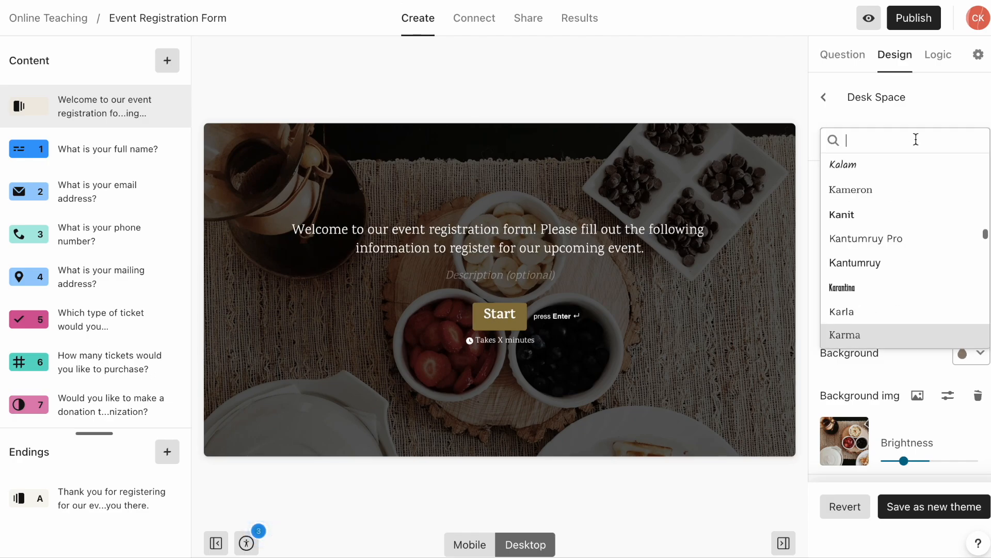
{"action": "scroll", "coordinate": [938, 228], "scroll_direction": "down", "scroll_amount": 9}
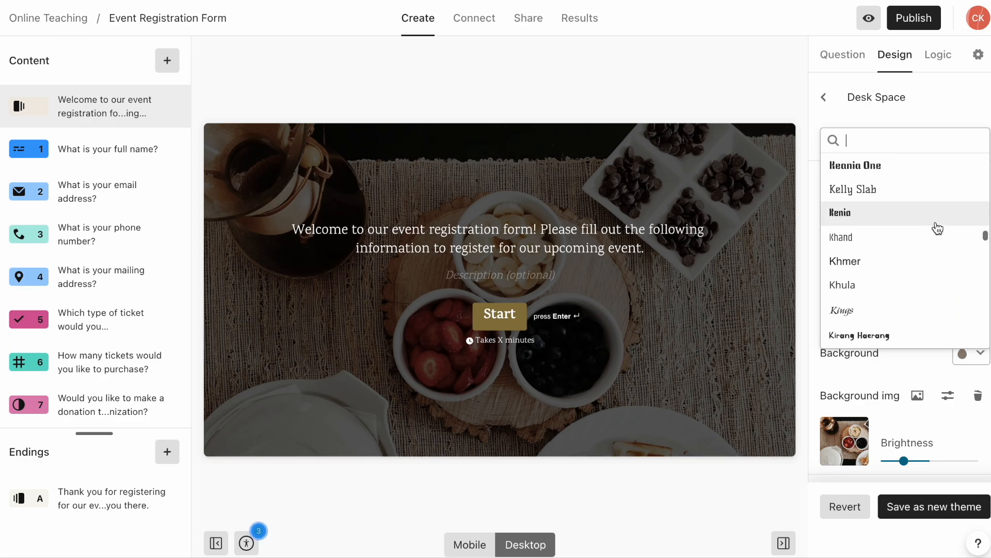
{"action": "scroll", "coordinate": [937, 229], "scroll_direction": "down", "scroll_amount": 2}
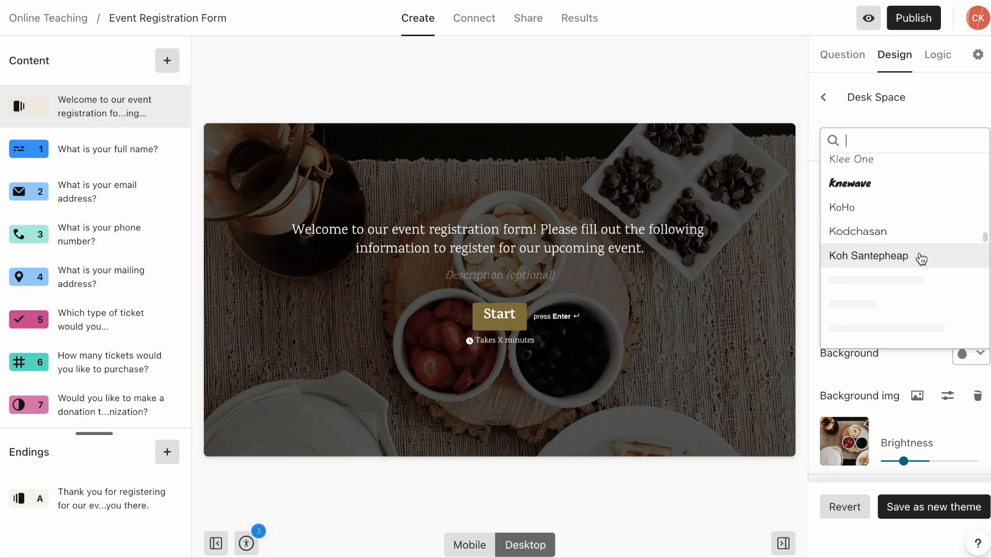
{"action": "scroll", "coordinate": [929, 266], "scroll_direction": "down", "scroll_amount": 5}
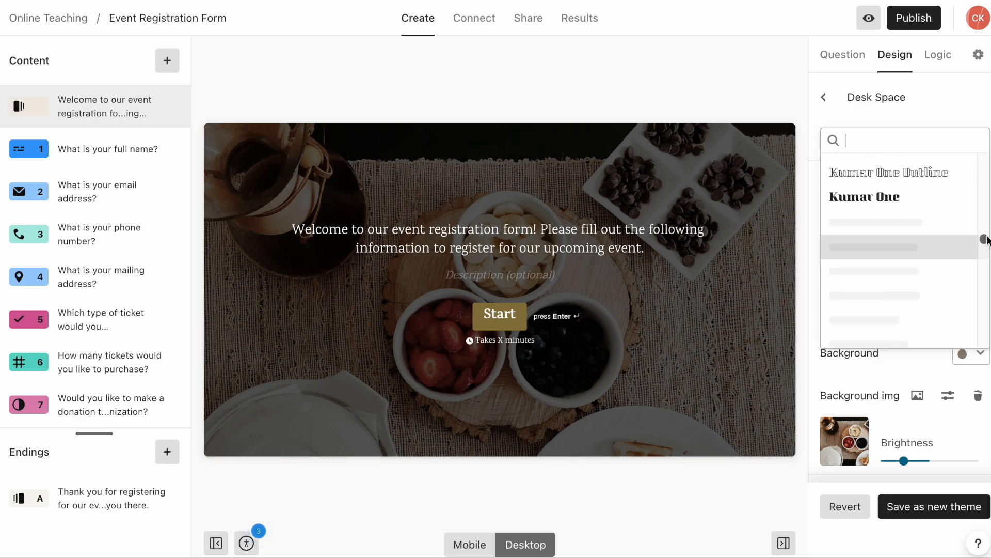
{"action": "left_click_drag", "start_coordinate": [984, 241], "coordinate": [984, 281]}
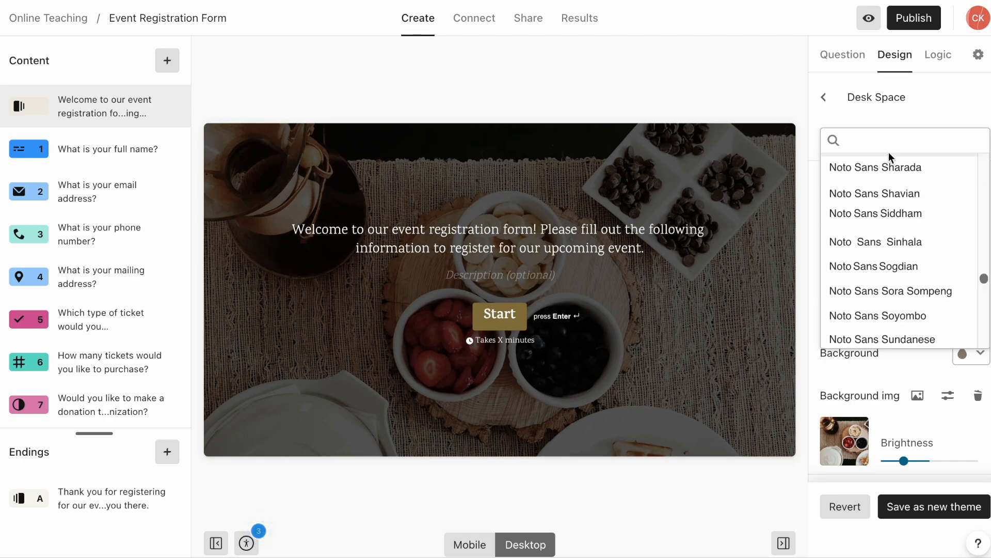
{"action": "type", "text": "pl"}
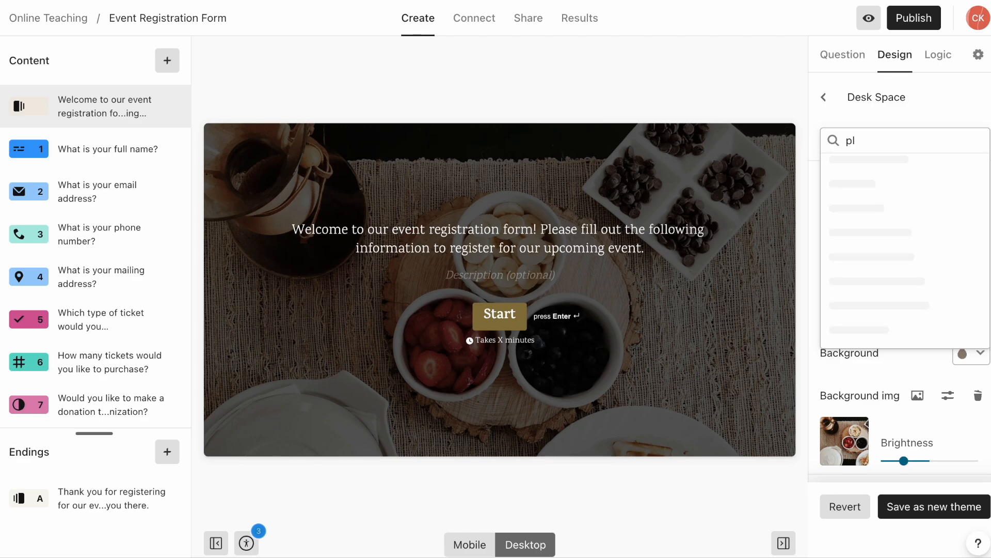
{"action": "key", "text": "BackSpace"}
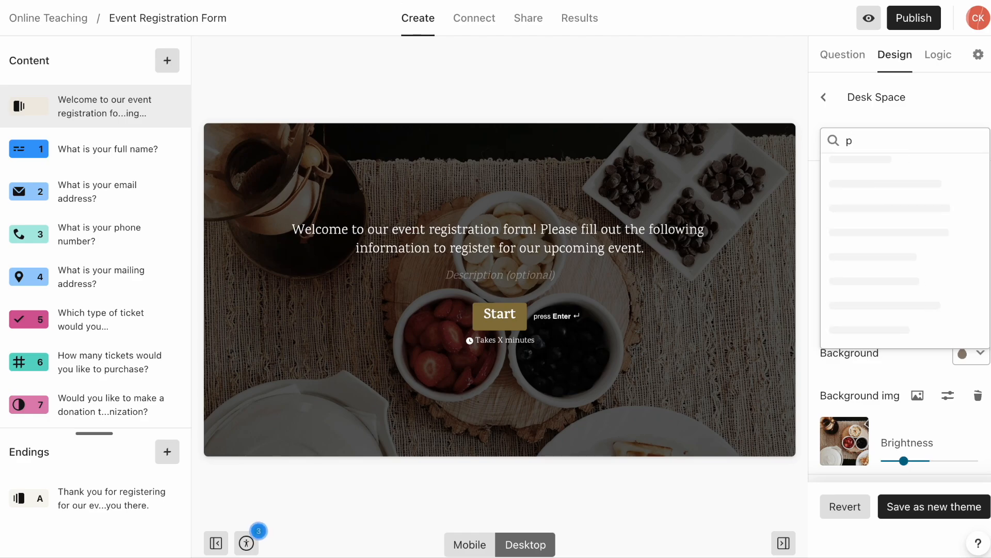
{"action": "type", "text": "ay"}
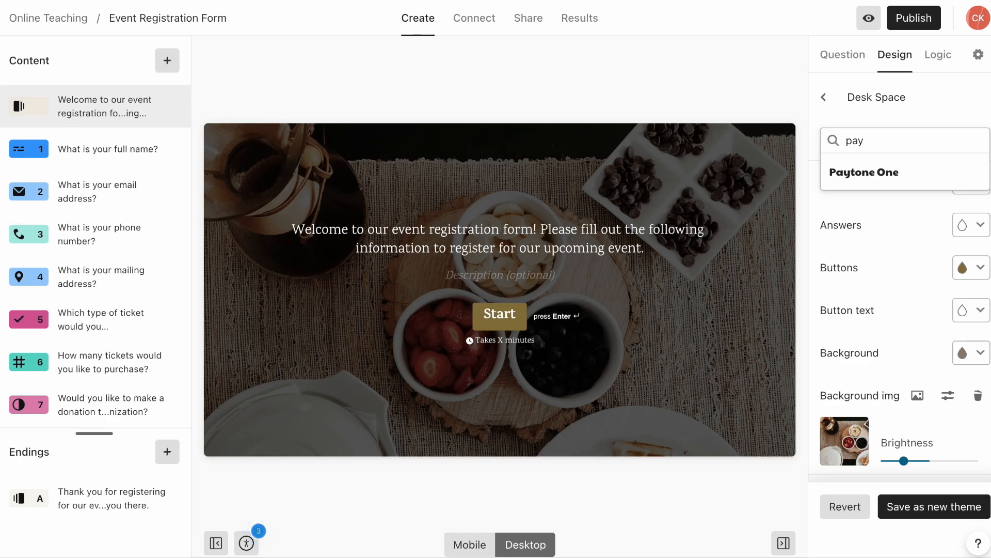
{"action": "key", "text": "BackSpace"}
{"action": "key", "text": "BackSpace"}
{"action": "type", "text": "lay"}
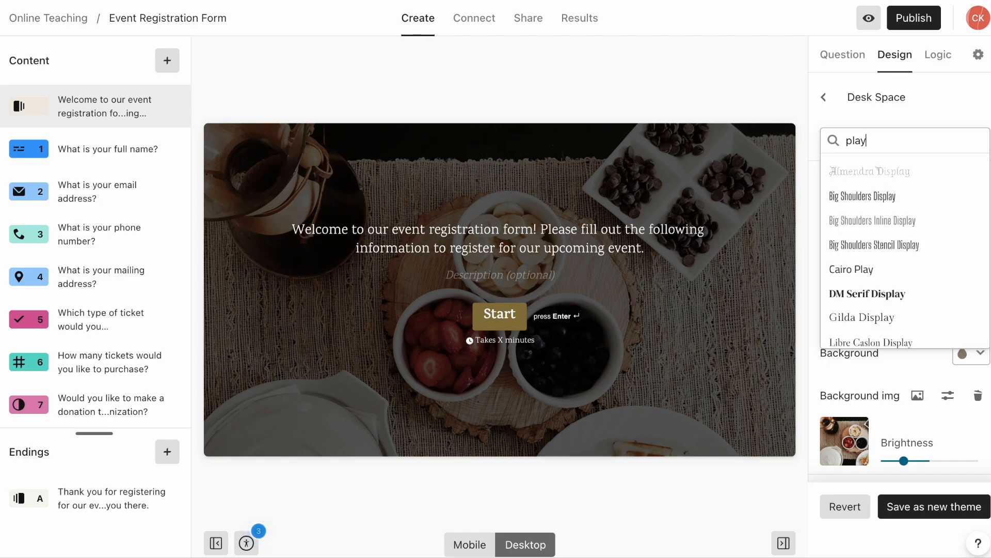
{"action": "left_click", "coordinate": [876, 293]}
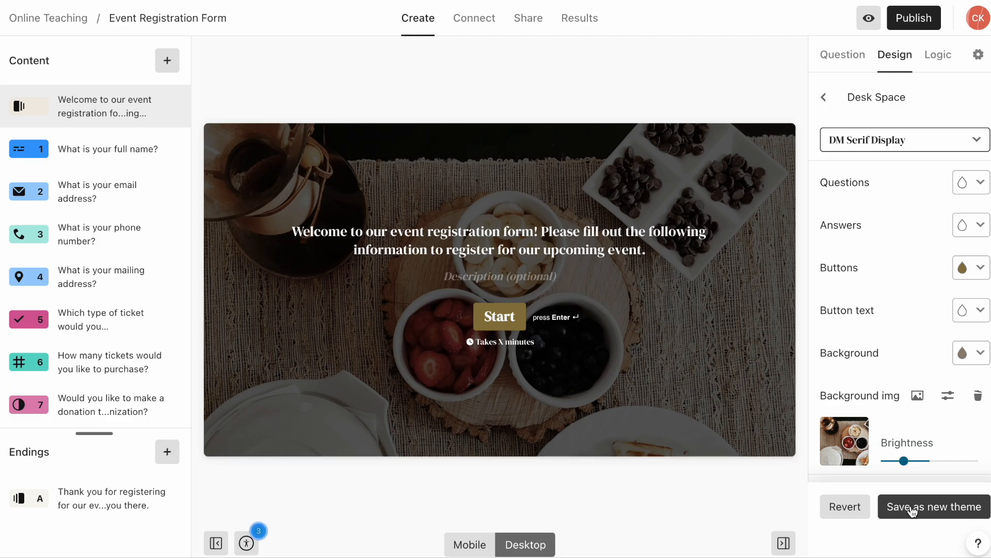
{"action": "left_click", "coordinate": [927, 507]}
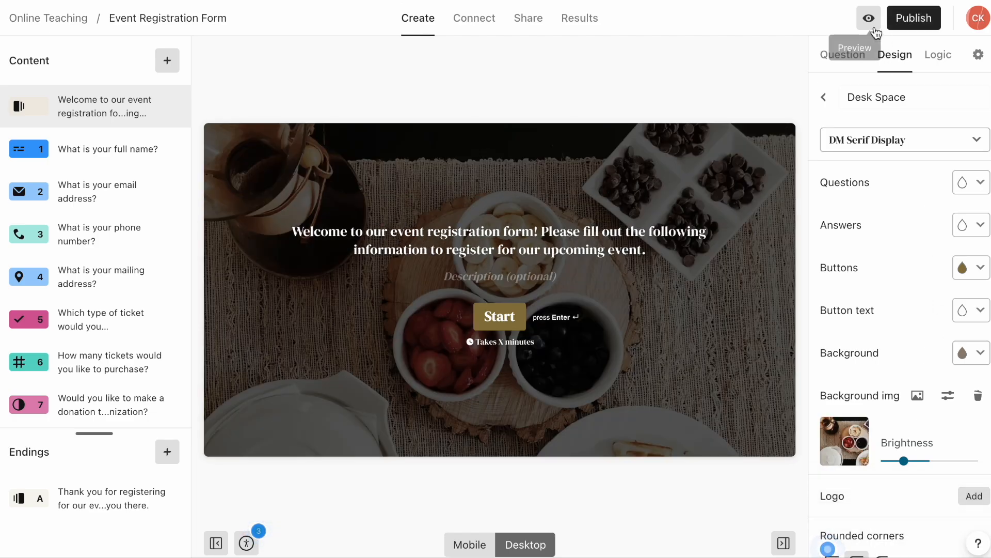
Step: Start the form in the live preview, submit a first name for the full name question and check the email address question
{"action": "left_click", "coordinate": [870, 21]}
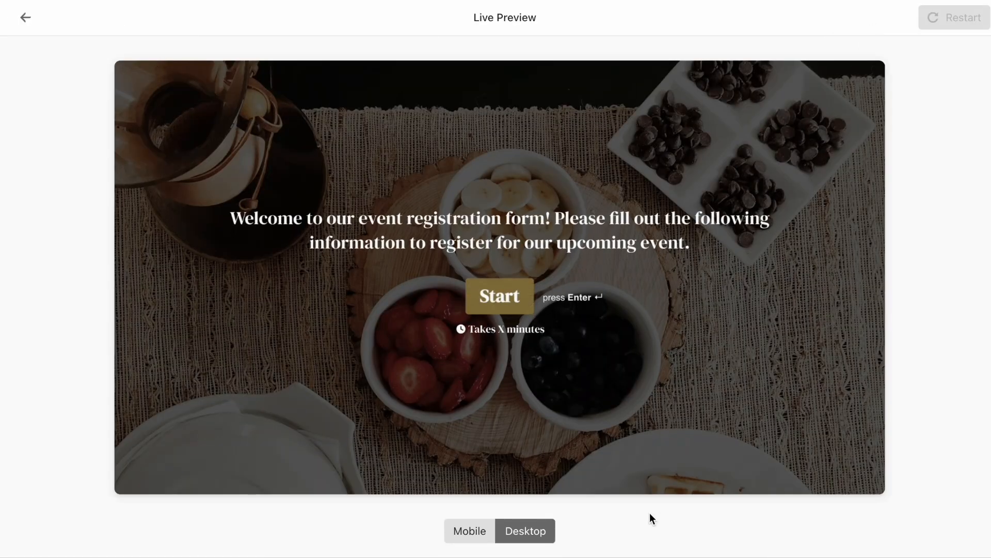
{"action": "left_click", "coordinate": [504, 305]}
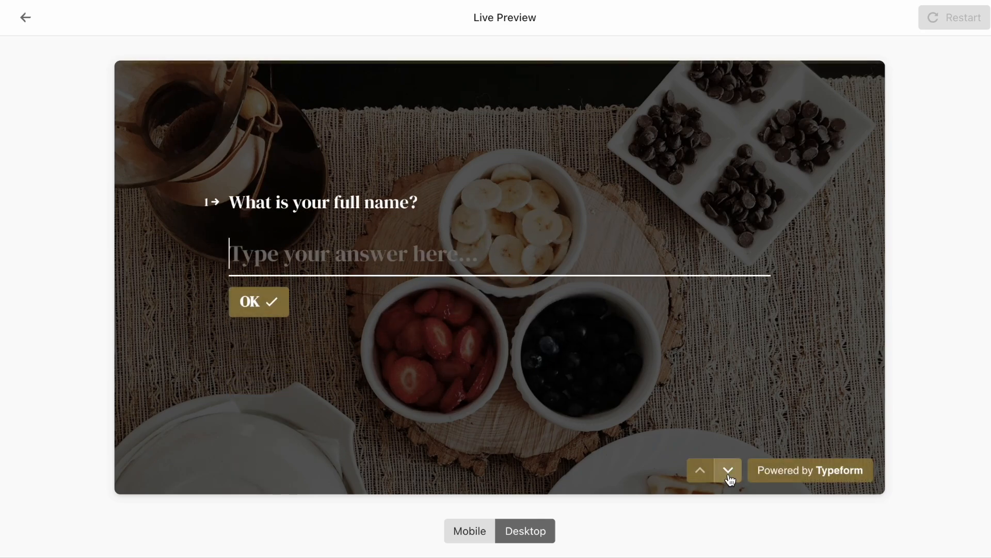
{"action": "type", "text": "Ca"}
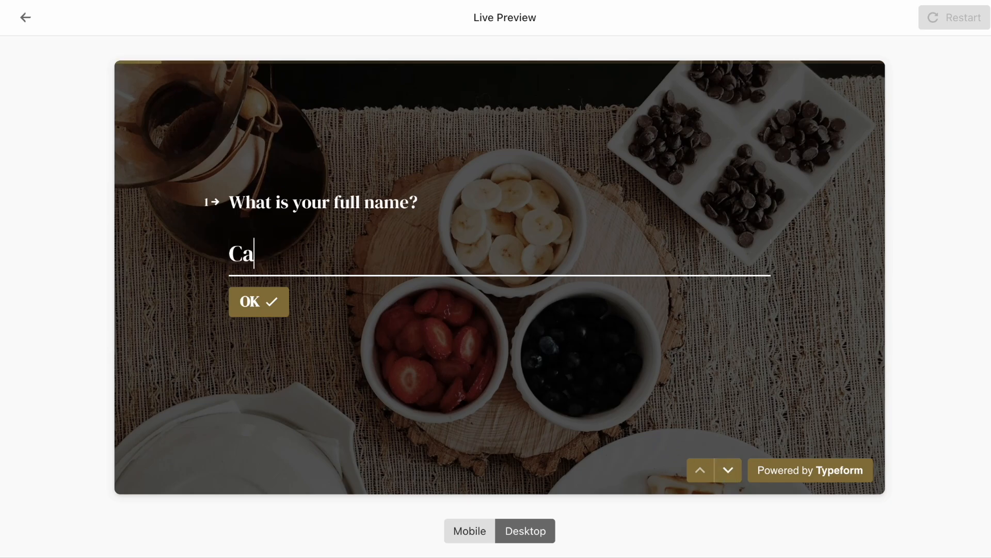
{"action": "type", "text": "ndice"}
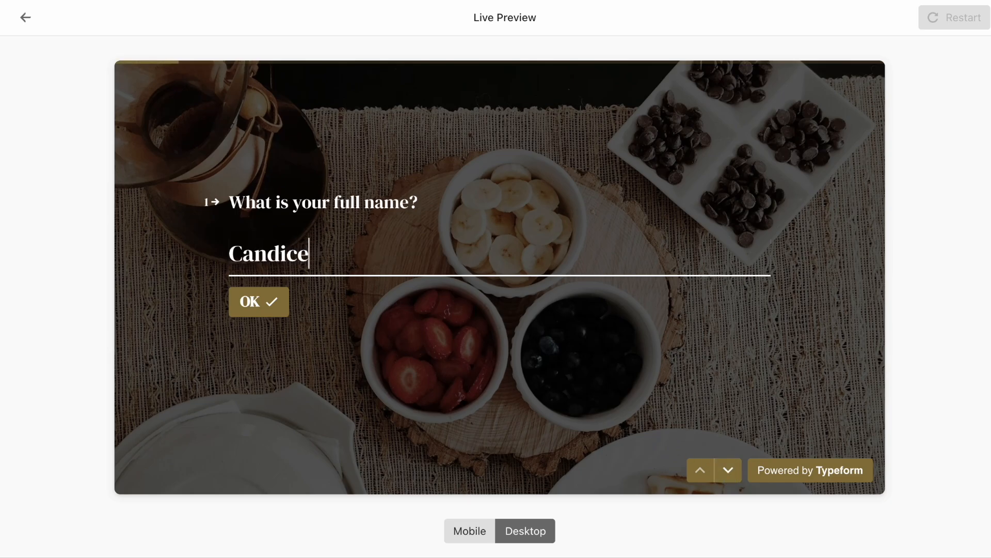
{"action": "left_click", "coordinate": [261, 303]}
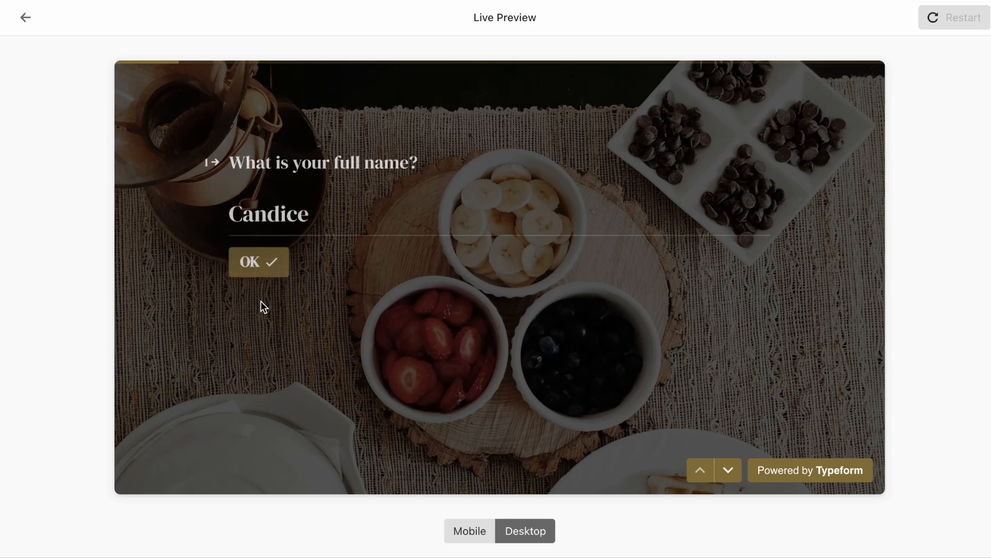
{"action": "left_click", "coordinate": [418, 260]}
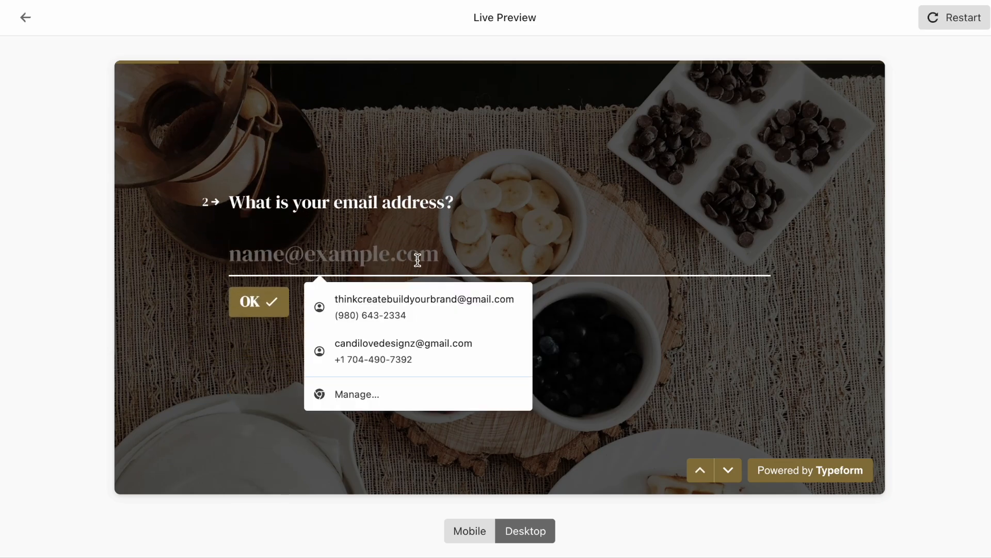
{"action": "left_click", "coordinate": [613, 350]}
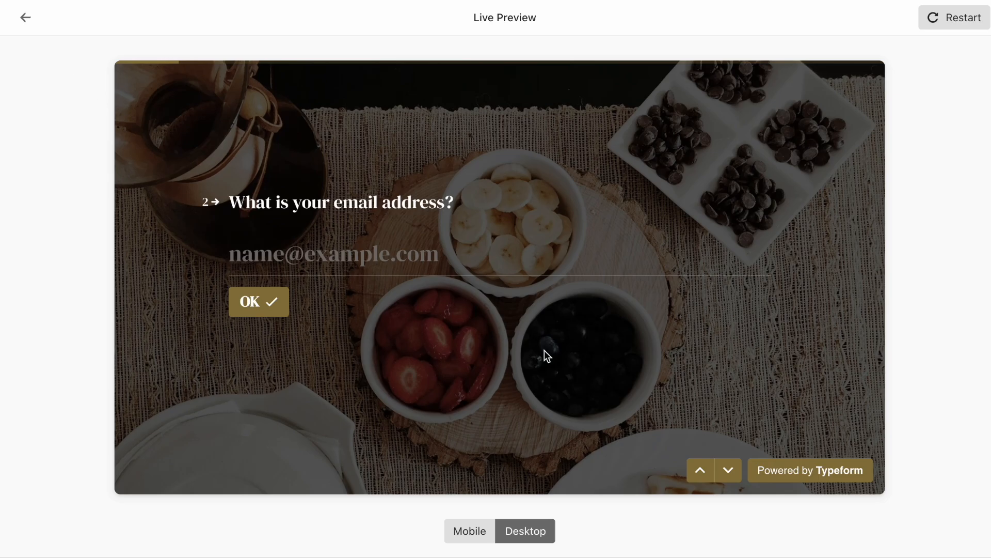
Step: Page through the previewed questions from the email address to the special accommodations question to check the new design
{"action": "left_click", "coordinate": [728, 474]}
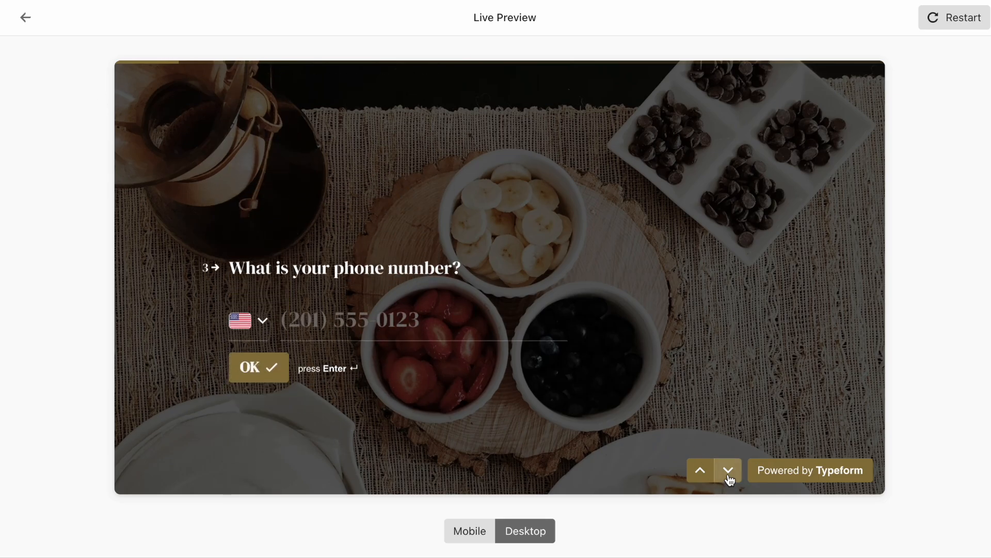
{"action": "left_click", "coordinate": [728, 471]}
{"action": "left_click", "coordinate": [728, 471]}
{"action": "left_click", "coordinate": [728, 471]}
{"action": "left_click", "coordinate": [728, 471]}
{"action": "left_click", "coordinate": [728, 471]}
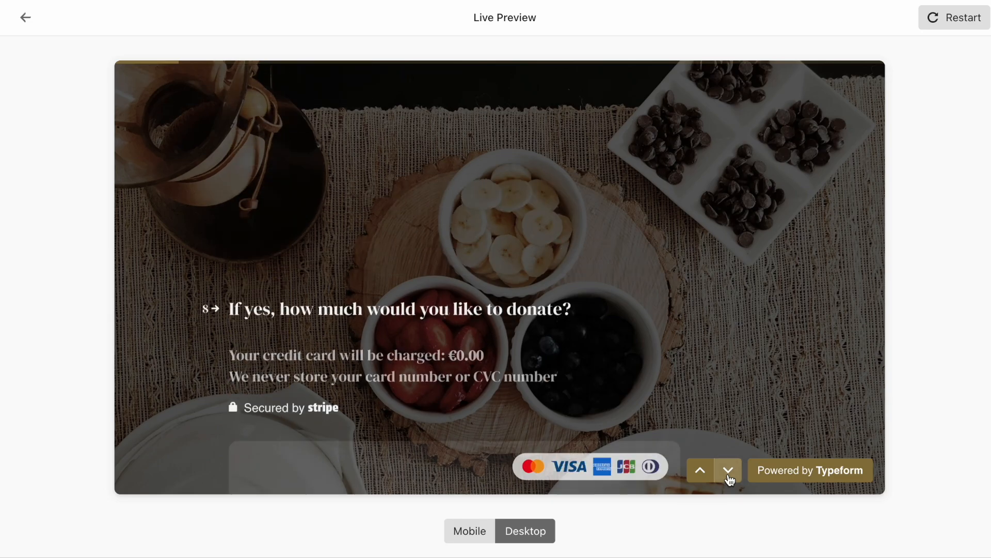
{"action": "left_click", "coordinate": [728, 471]}
{"action": "left_click", "coordinate": [728, 471]}
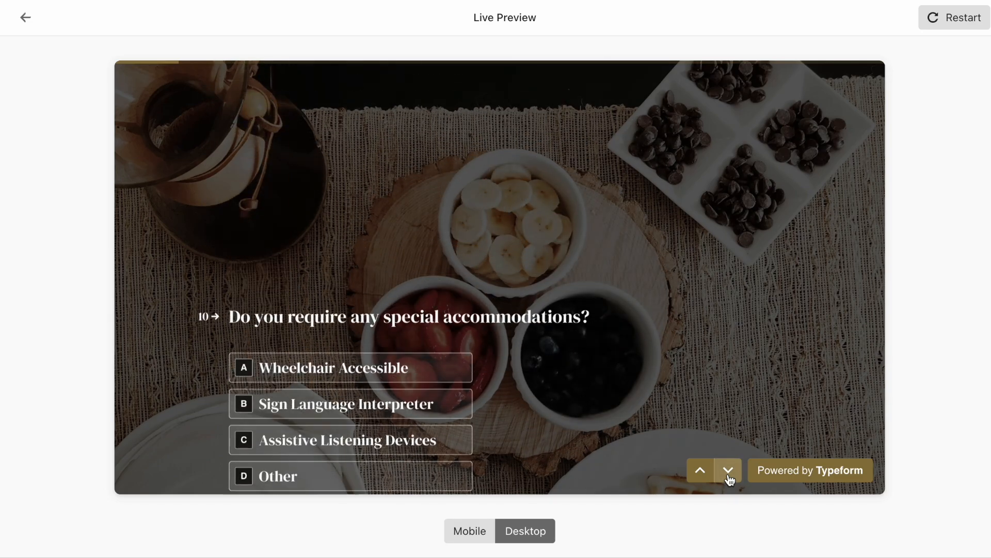
Step: Page forward and back around the special accommodations question in the live preview, and return to the form editor
{"action": "left_click", "coordinate": [728, 470]}
{"action": "left_click", "coordinate": [702, 471]}
{"action": "left_click", "coordinate": [701, 471]}
{"action": "left_click", "coordinate": [24, 17]}
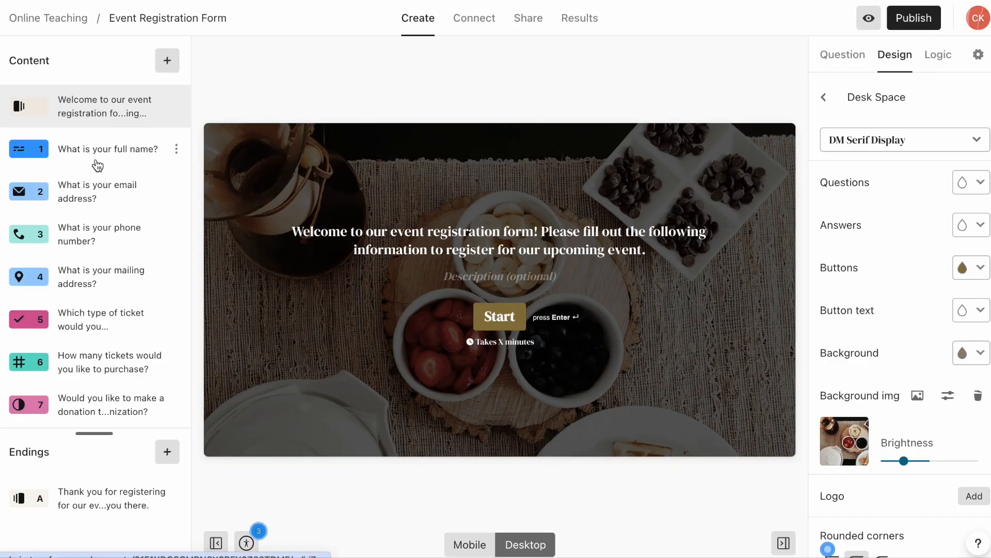
Step: Examine the new design on the welcome screen and the questions from full name to number of tickets in the editor
{"action": "left_click", "coordinate": [97, 162]}
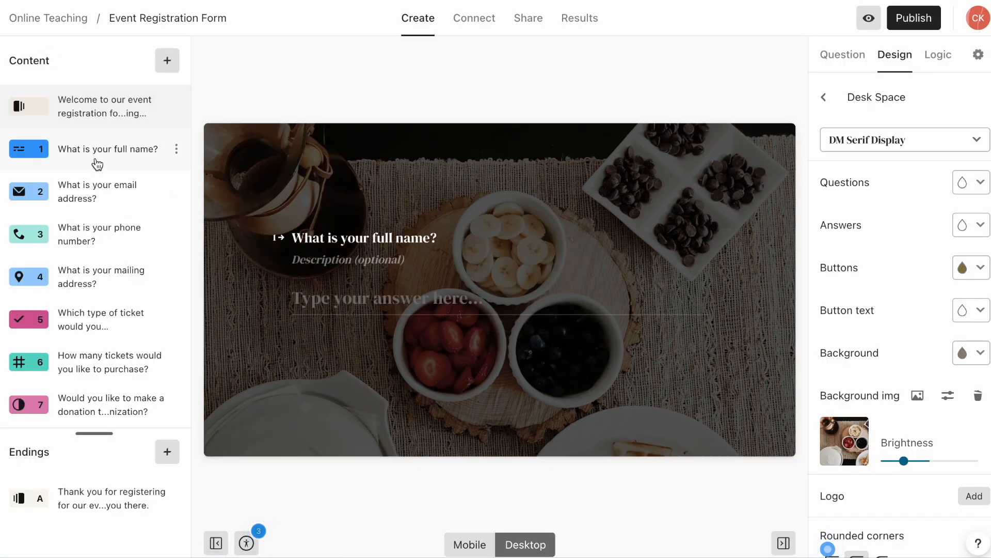
{"action": "left_click", "coordinate": [103, 117]}
{"action": "left_click", "coordinate": [98, 155]}
{"action": "left_click", "coordinate": [99, 186]}
{"action": "left_click", "coordinate": [111, 235]}
{"action": "left_click", "coordinate": [93, 284]}
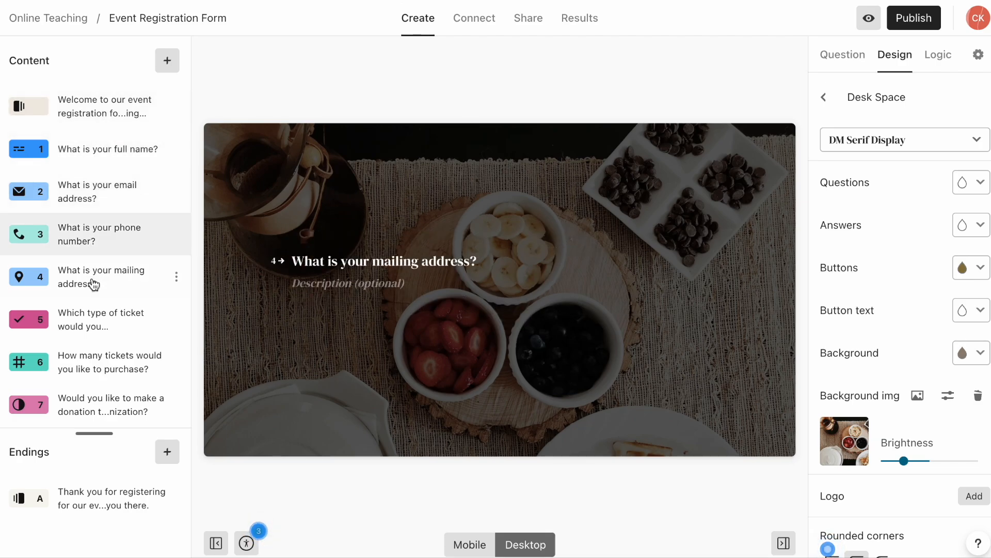
{"action": "scroll", "coordinate": [93, 284], "scroll_direction": "down", "scroll_amount": 1}
{"action": "left_click", "coordinate": [93, 328]}
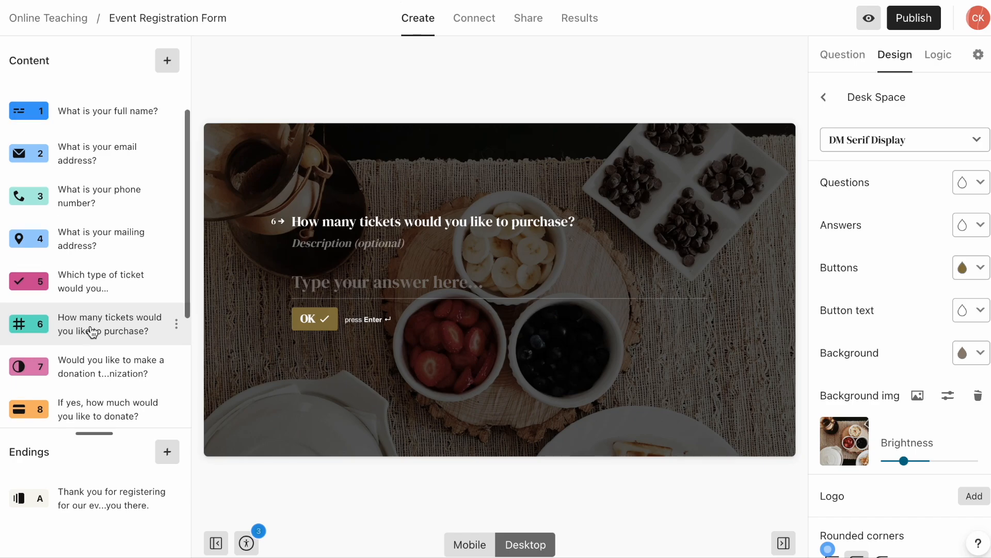
Step: Check the design of the form's last questions, including the one asking how respondents heard about the event
{"action": "scroll", "coordinate": [93, 330], "scroll_direction": "down", "scroll_amount": 1}
{"action": "scroll", "coordinate": [93, 330], "scroll_direction": "down", "scroll_amount": 4}
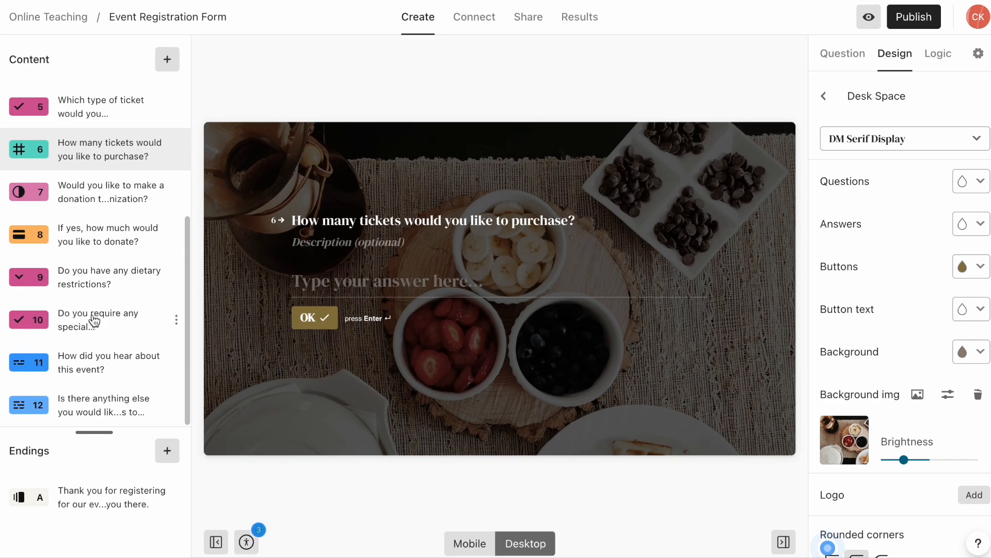
{"action": "left_click", "coordinate": [107, 407]}
{"action": "left_click", "coordinate": [109, 369]}
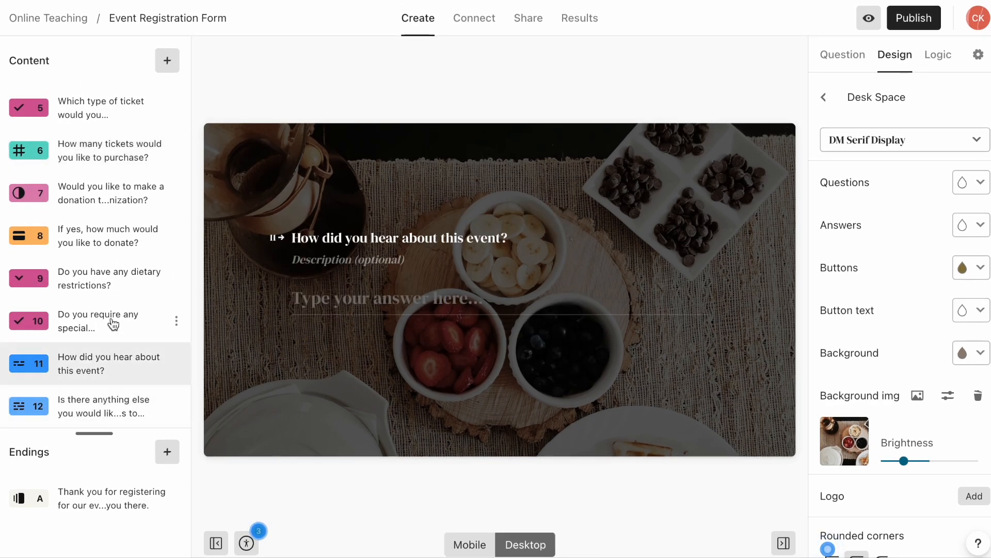
{"action": "scroll", "coordinate": [111, 324], "scroll_direction": "up", "scroll_amount": 3}
{"action": "scroll", "coordinate": [112, 323], "scroll_direction": "up", "scroll_amount": 3}
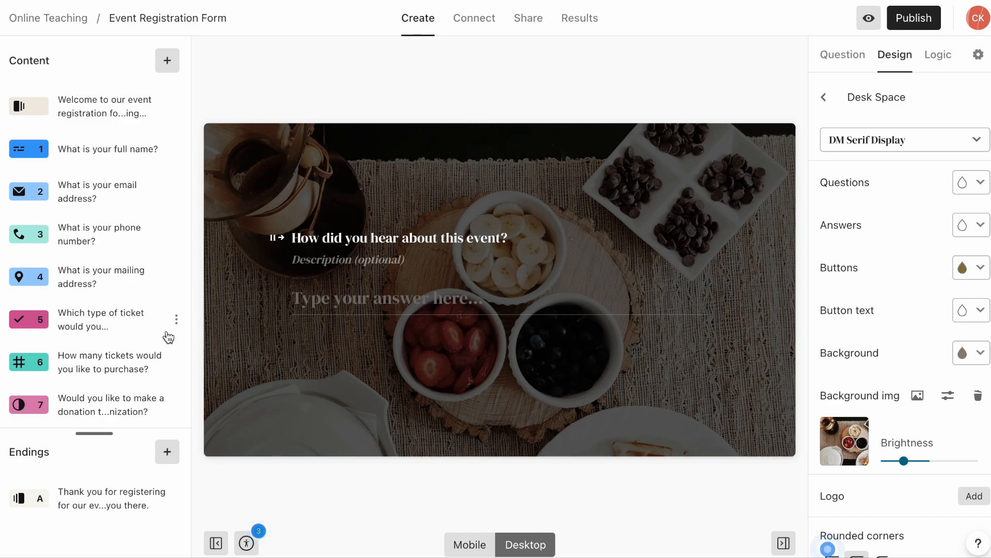
Step: Preview the form's welcome screen and full name question in the mobile layout, and switch the live preview back to the desktop layout
{"action": "left_click", "coordinate": [868, 23]}
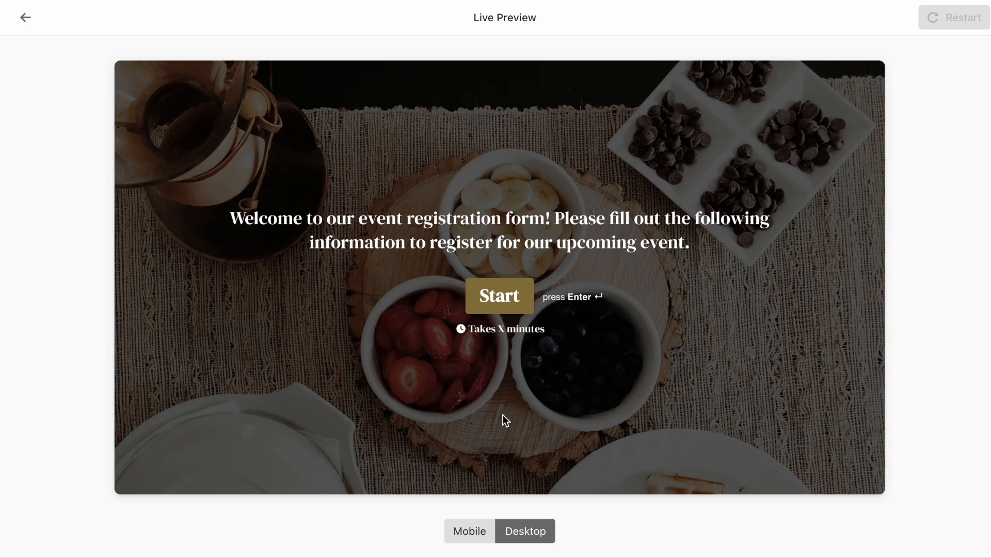
{"action": "left_click", "coordinate": [519, 304]}
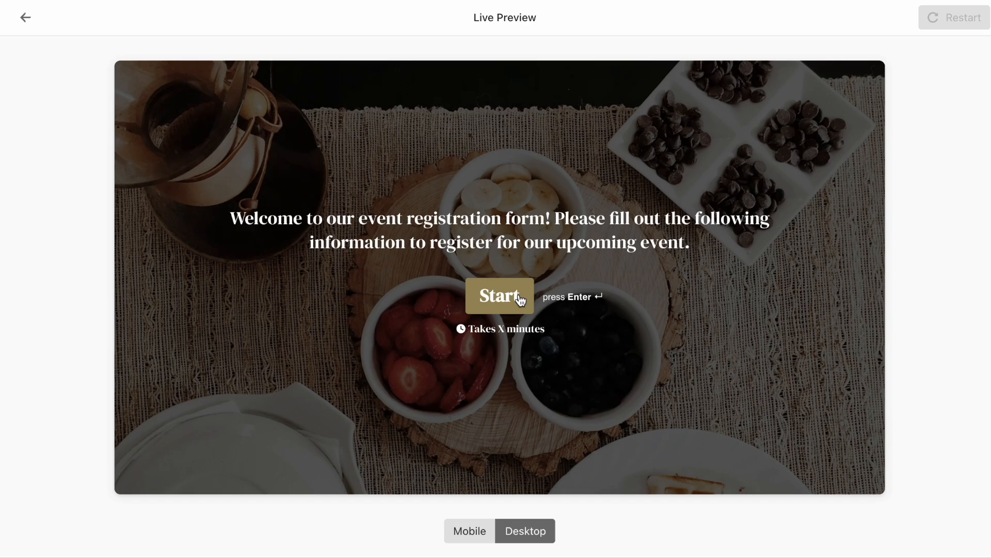
{"action": "left_click", "coordinate": [478, 536]}
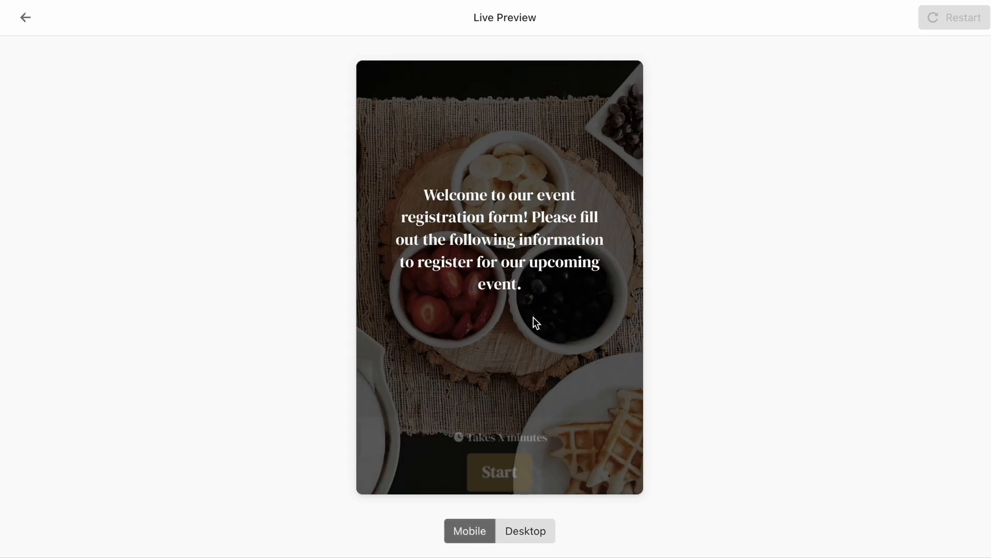
{"action": "left_click", "coordinate": [502, 470]}
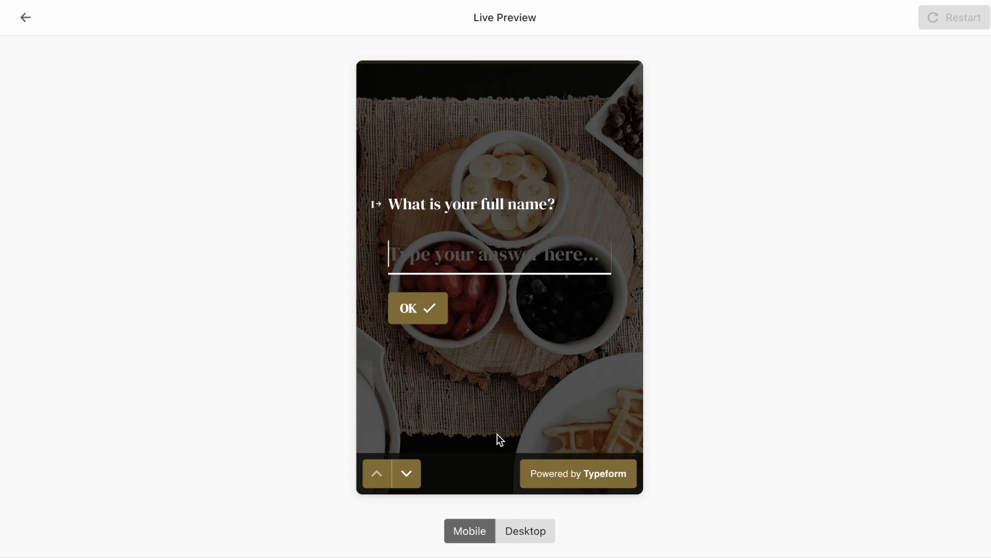
{"action": "left_click", "coordinate": [516, 533]}
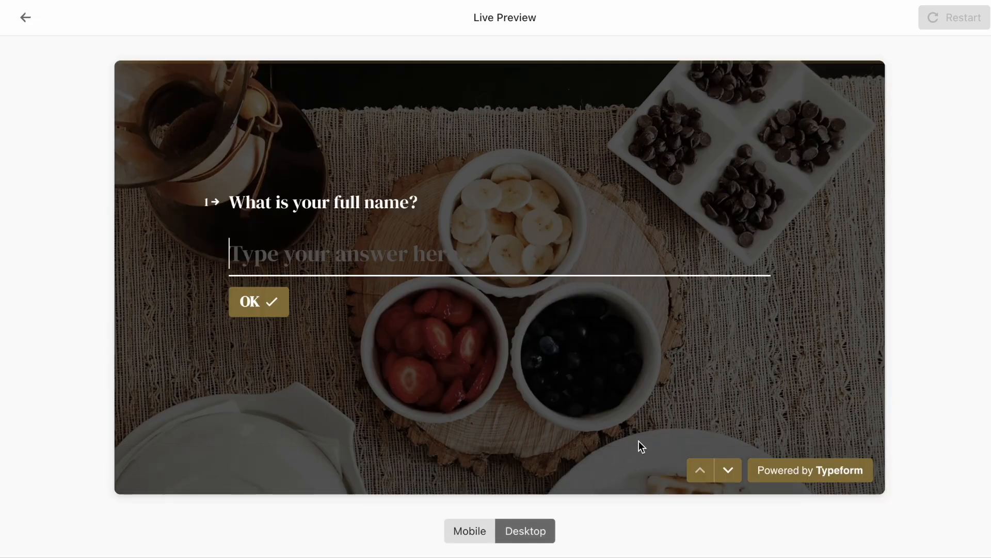